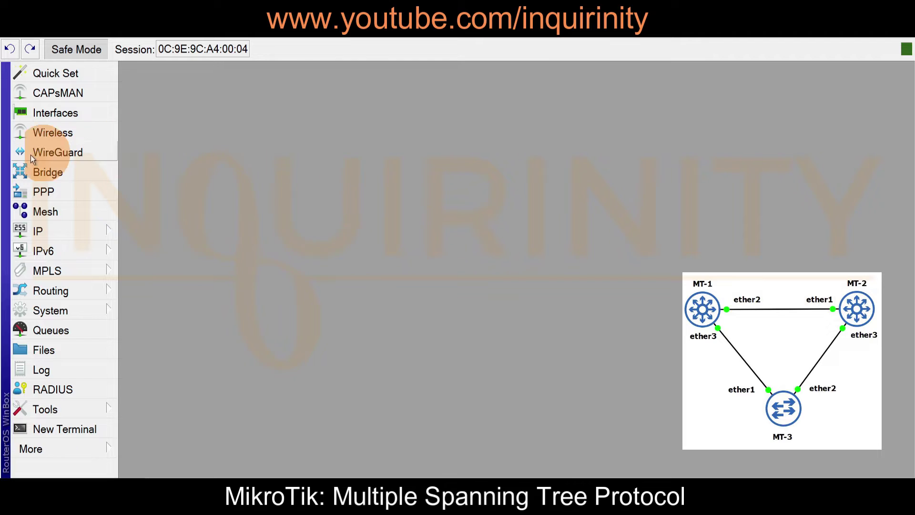
# Create a new bridge interface named br-MT1 and widen the Protocol Mode column in the bridge list
pyautogui.click(47, 172)
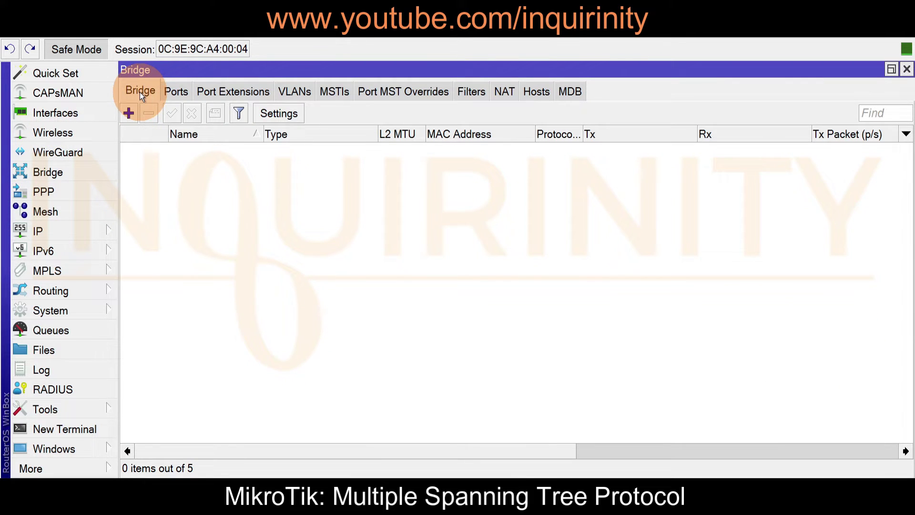
pyautogui.click(126, 114)
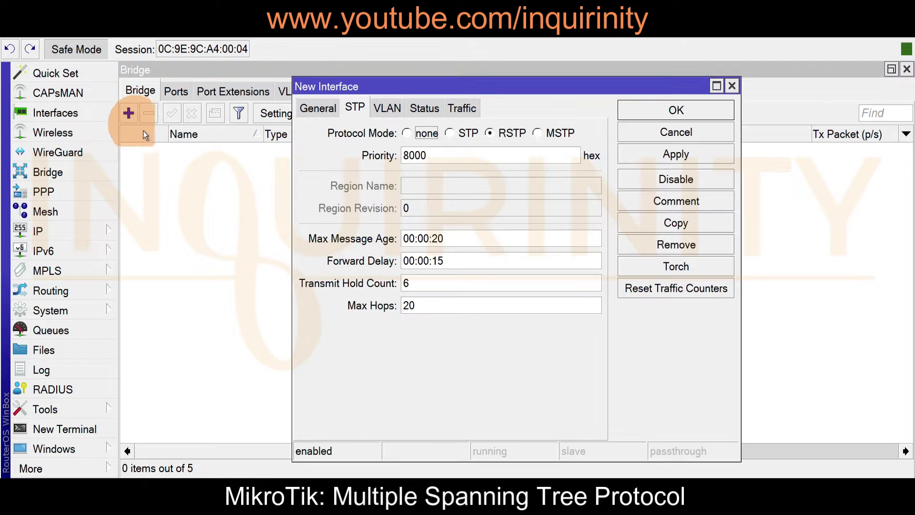
pyautogui.click(305, 107)
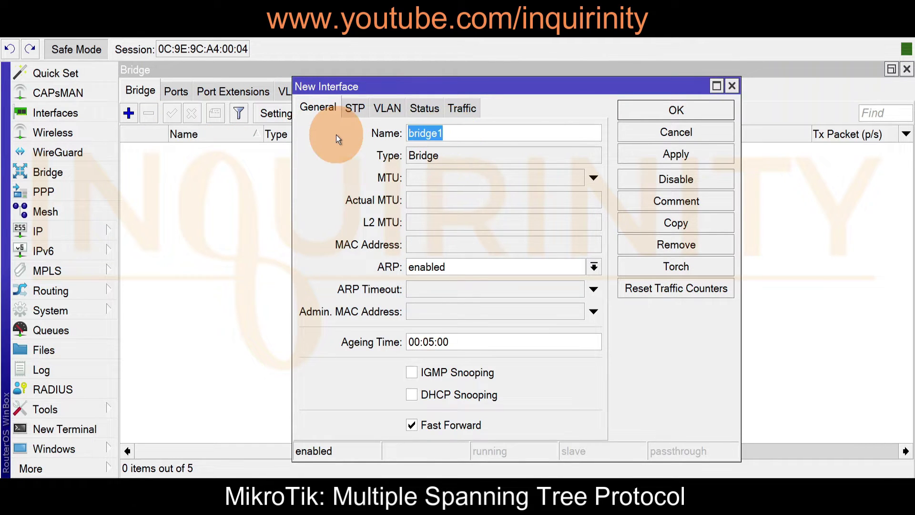
pyautogui.write('m')
pyautogui.press('BackSpace')
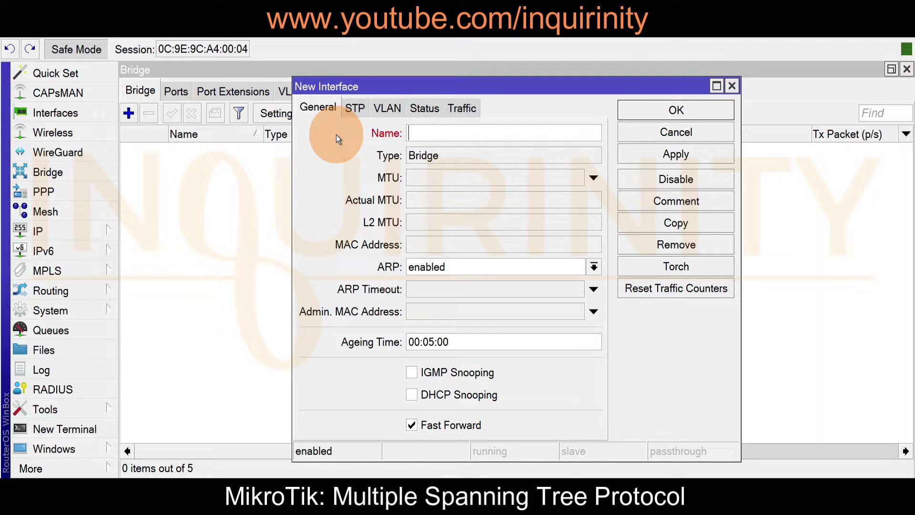
pyautogui.write('br-MT1')
pyautogui.click(666, 109)
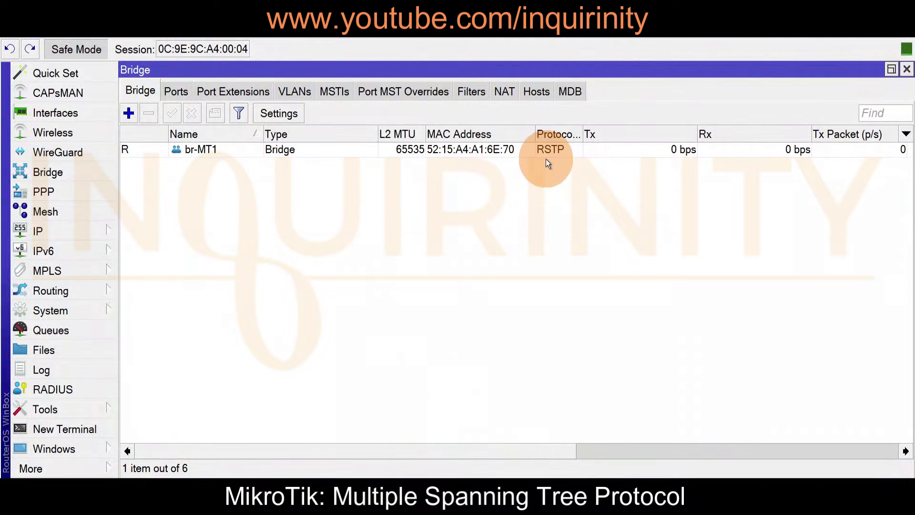
pyautogui.moveTo(583, 135); pyautogui.dragTo(626, 135)
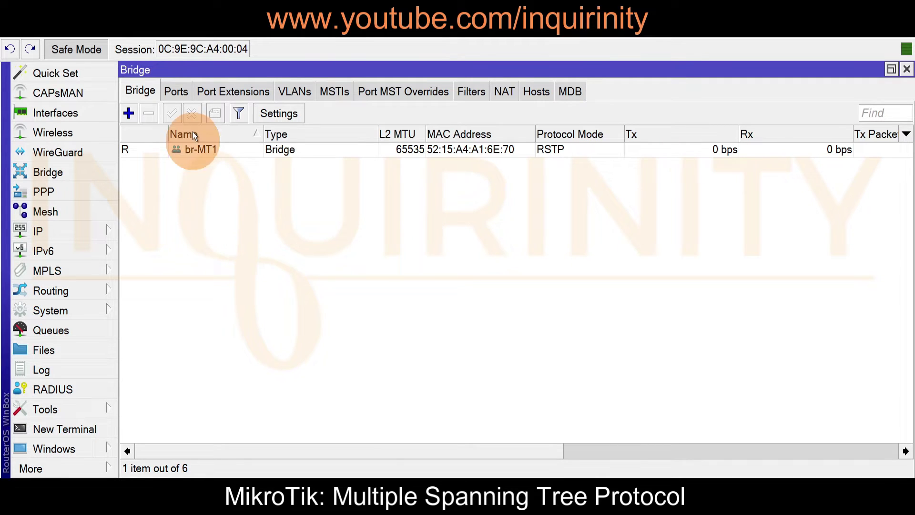
# Add ether2 as a port of bridge br-MT1
pyautogui.click(177, 91)
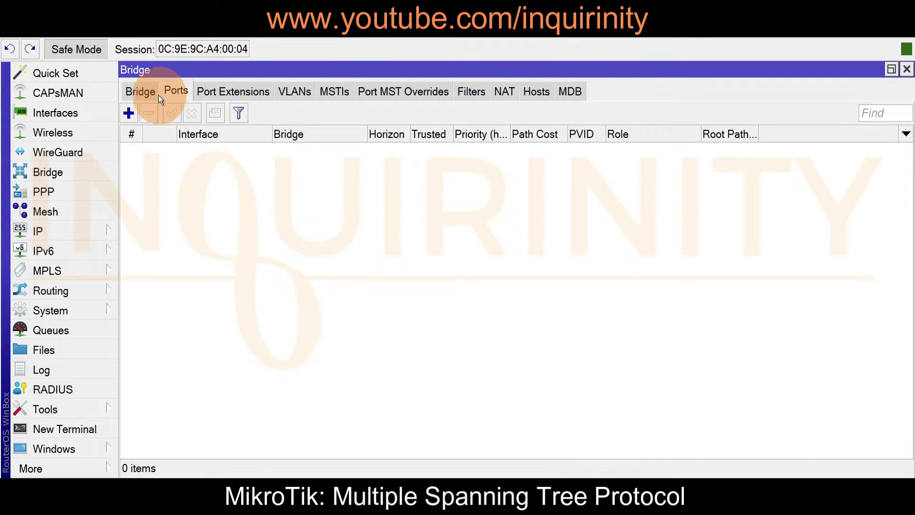
pyautogui.click(129, 114)
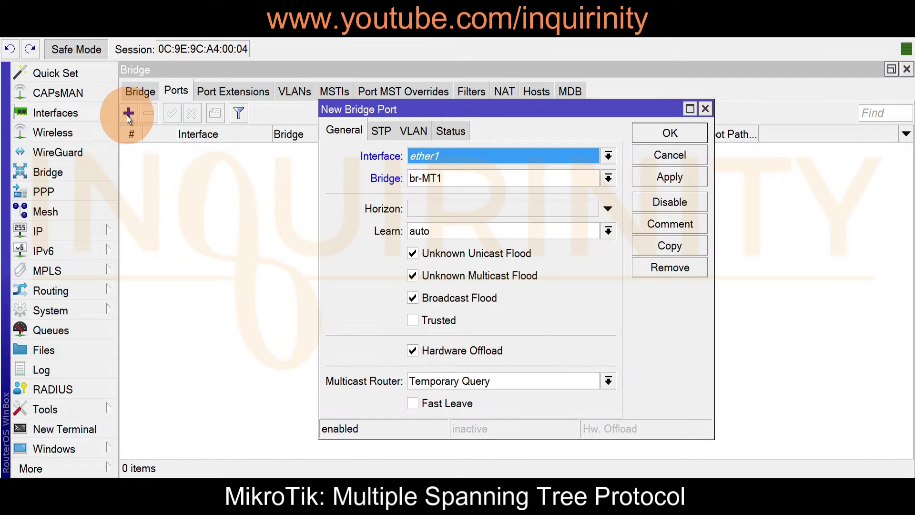
pyautogui.click(440, 156)
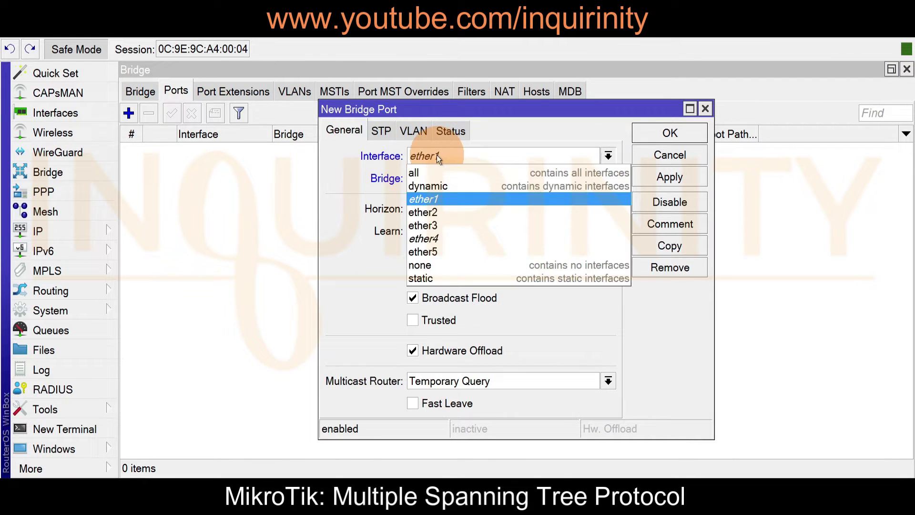
pyautogui.click(425, 211)
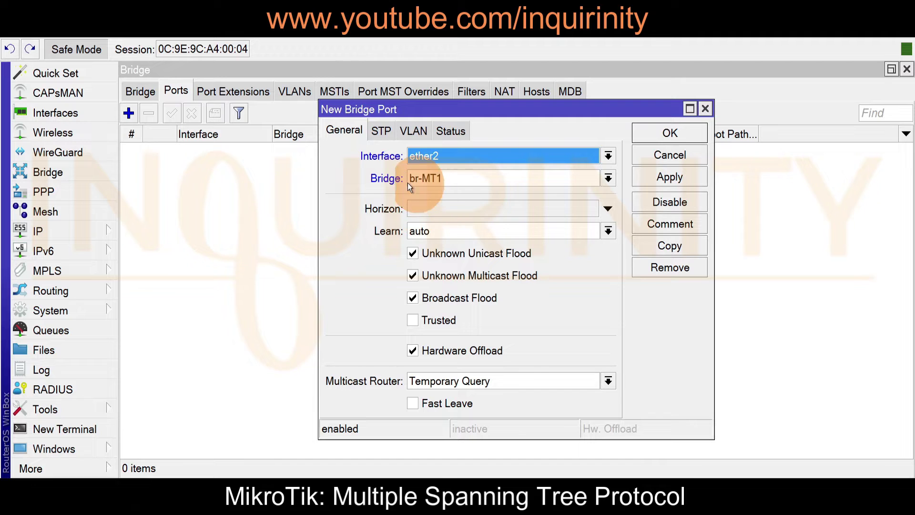
pyautogui.click(654, 133)
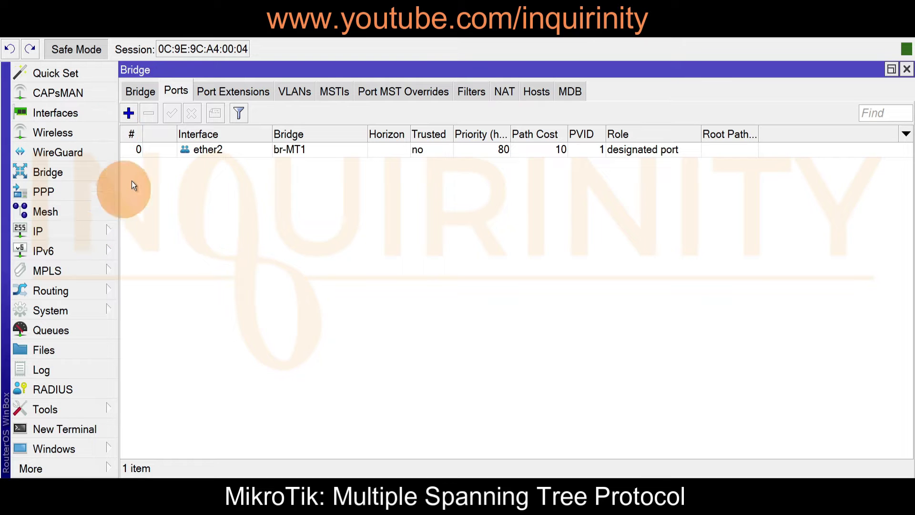
# Add ether3 as a second port of bridge br-MT1
pyautogui.click(130, 114)
pyautogui.click(422, 154)
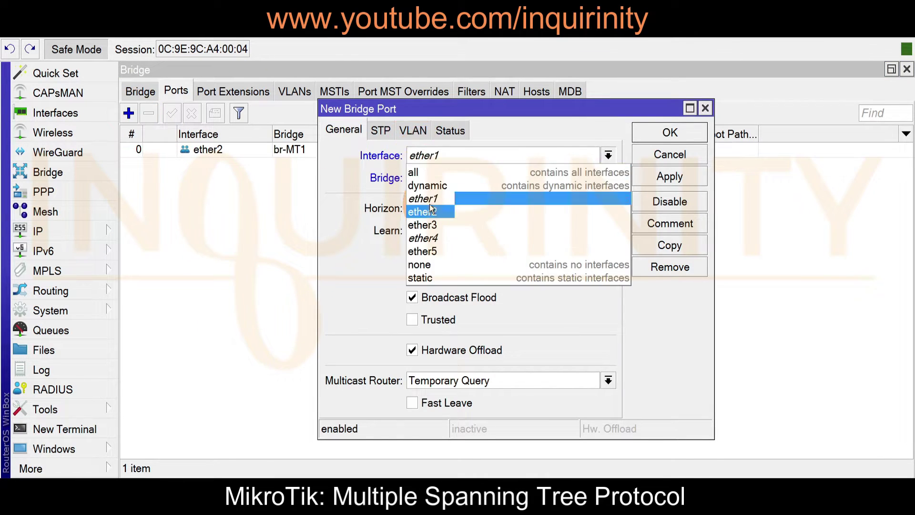
pyautogui.click(431, 225)
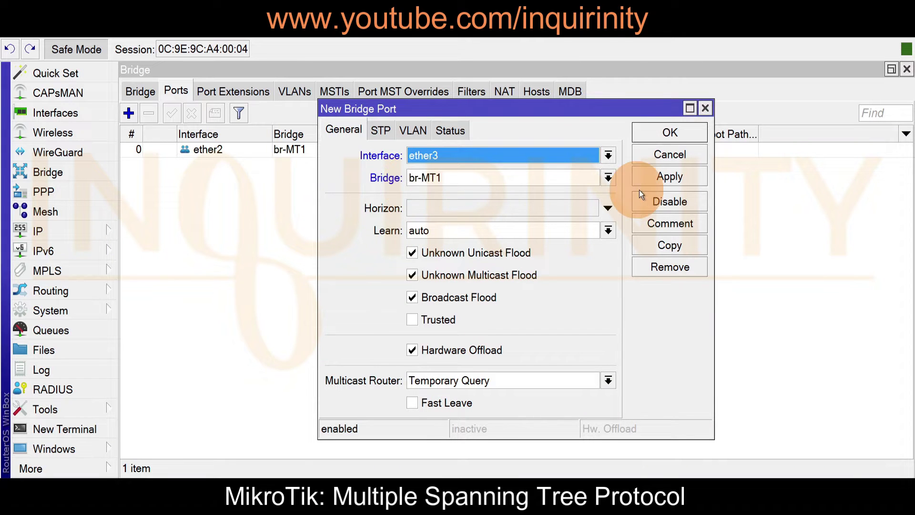
pyautogui.click(653, 178)
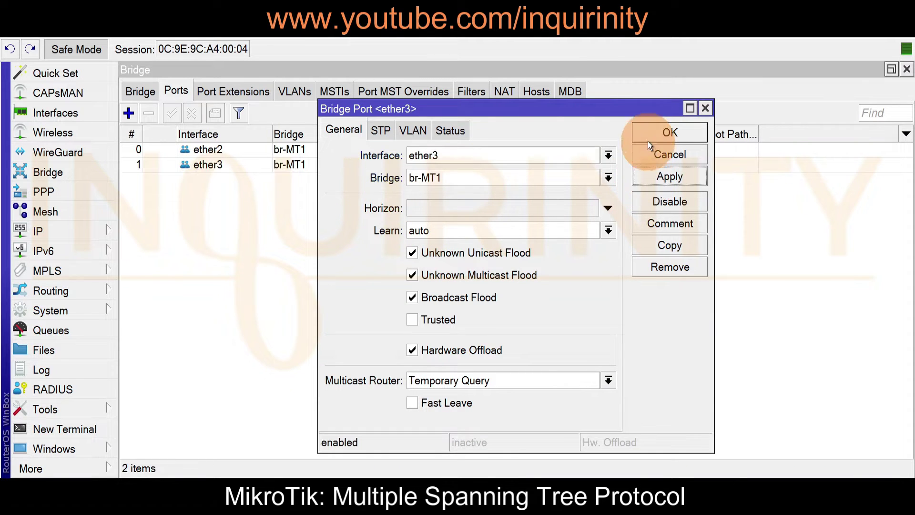
pyautogui.click(649, 132)
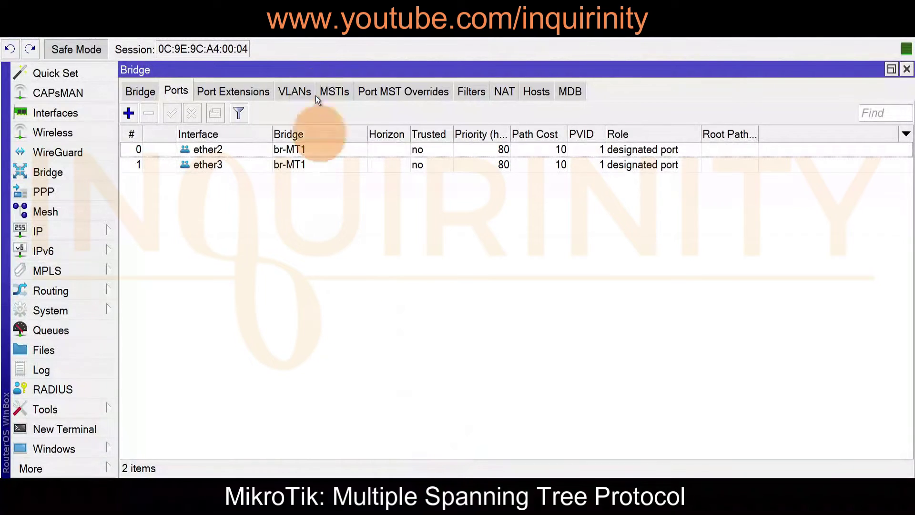
# Start a new bridge VLAN entry on br-MT1 with VLAN IDs 10, 20, 30 and 40
pyautogui.click(299, 93)
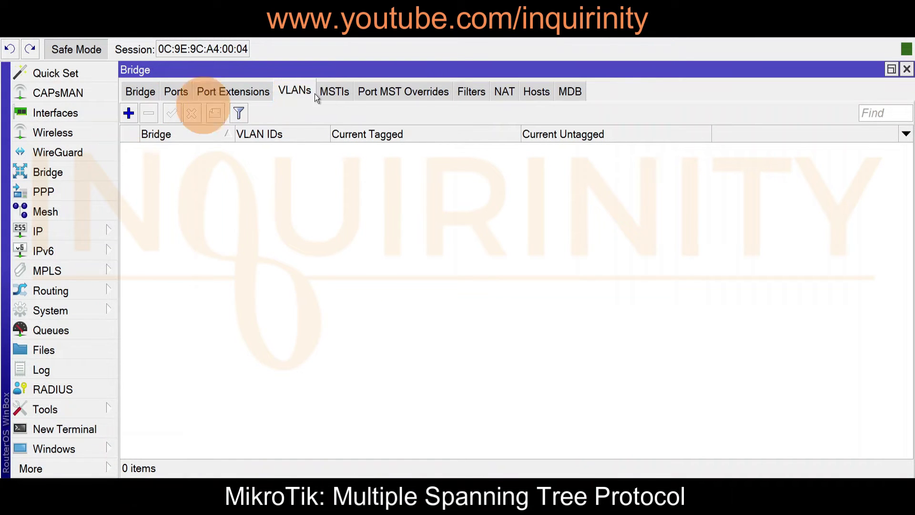
pyautogui.click(132, 114)
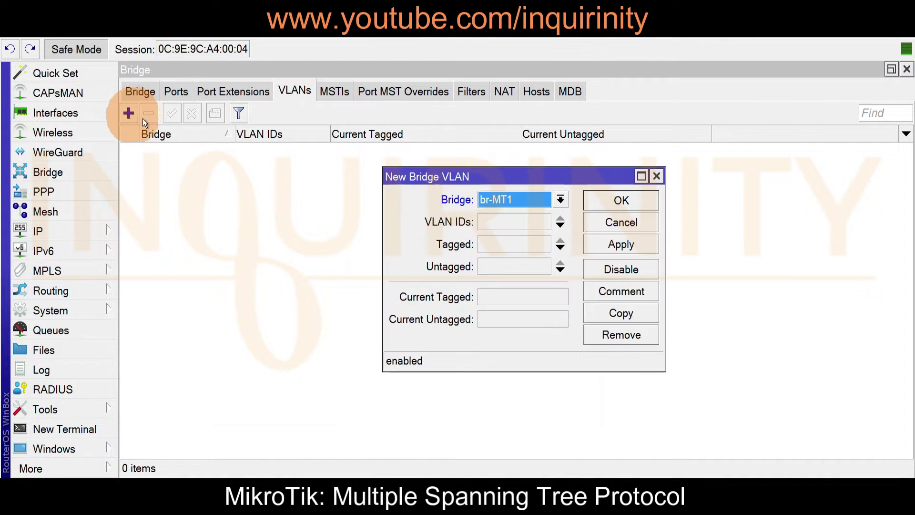
pyautogui.click(498, 222)
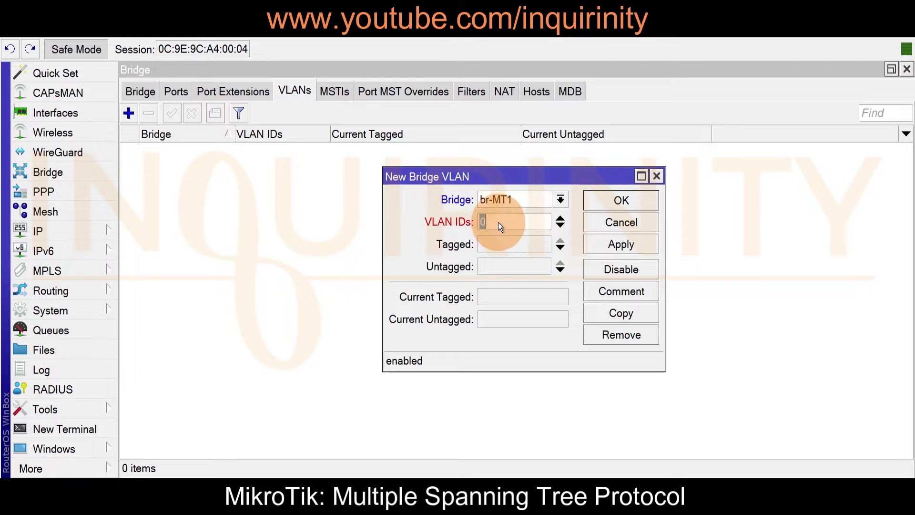
pyautogui.write('10')
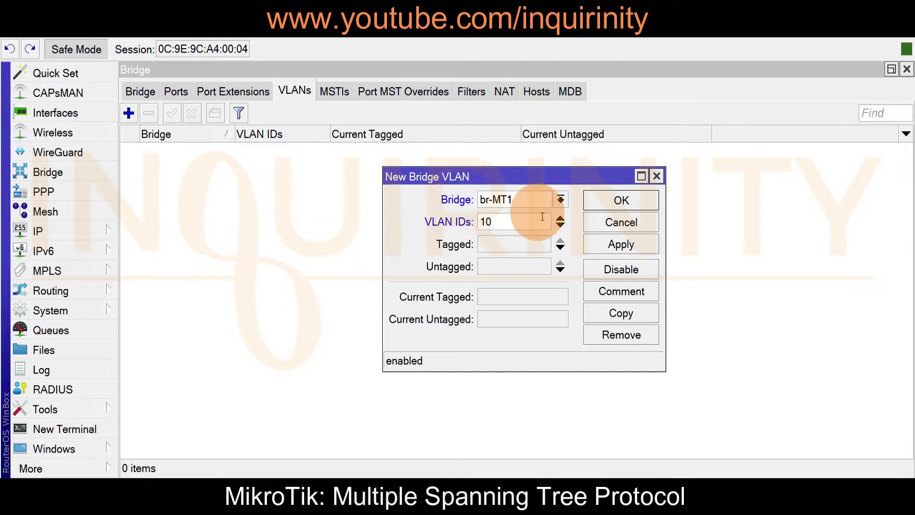
pyautogui.click(560, 224)
pyautogui.write('20')
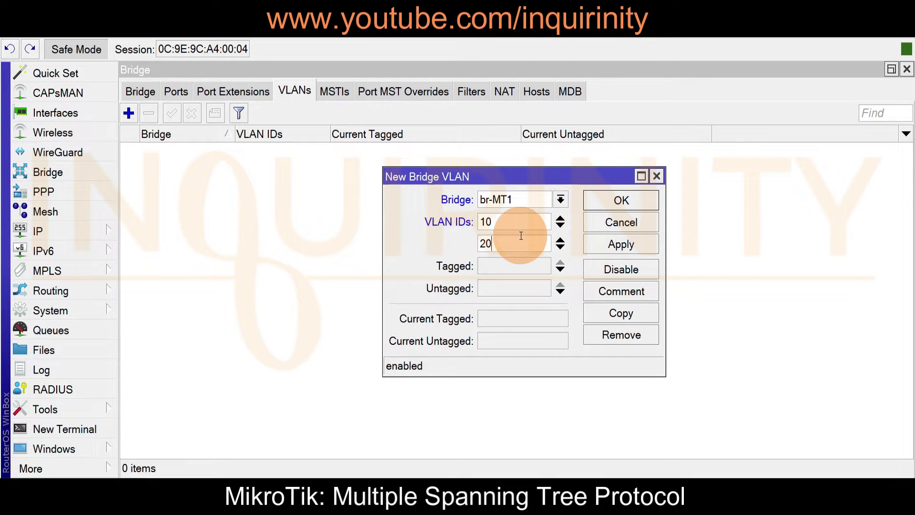
pyautogui.click(558, 248)
pyautogui.write('30')
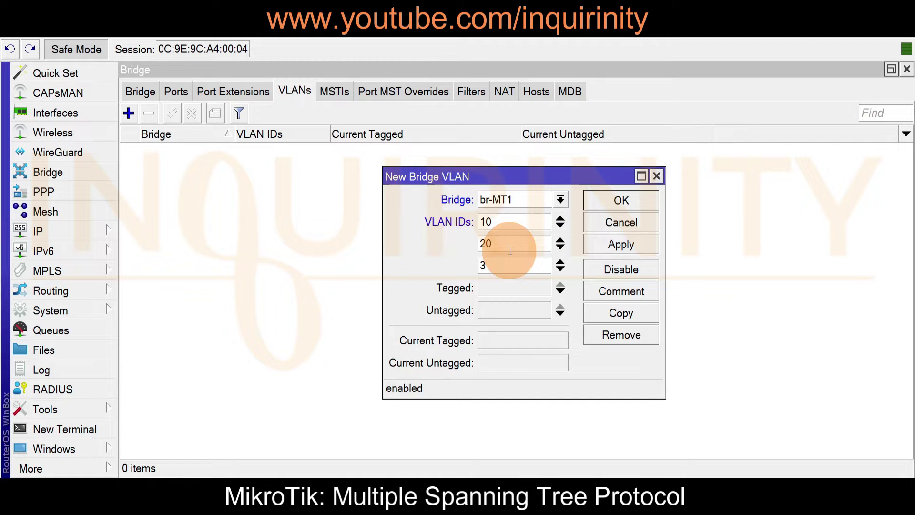
pyautogui.click(560, 270)
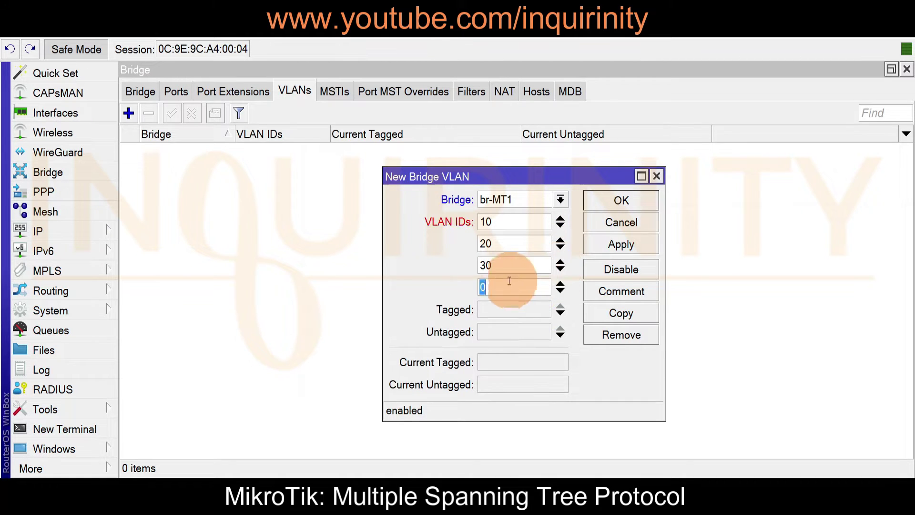
pyautogui.write('40')
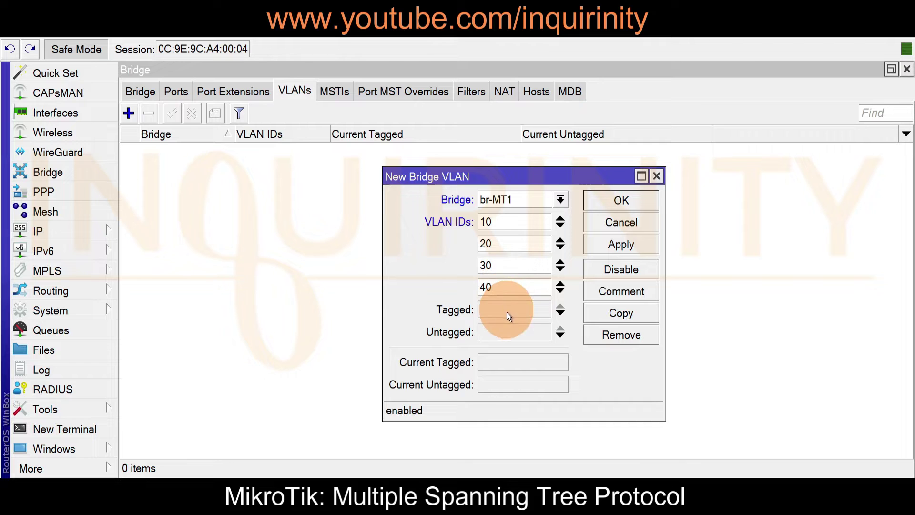
# Set ether2 and ether3 as tagged ports of the new bridge VLAN entry and save it
pyautogui.click(508, 311)
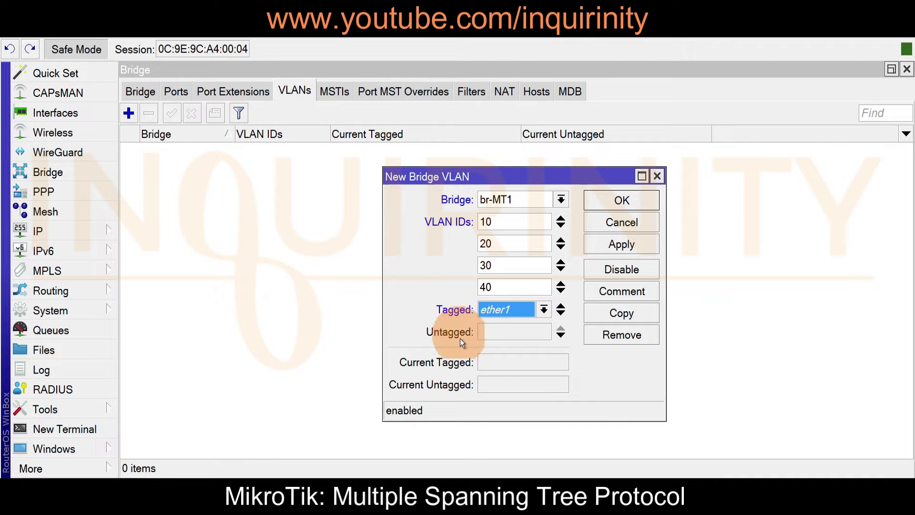
pyautogui.click(543, 310)
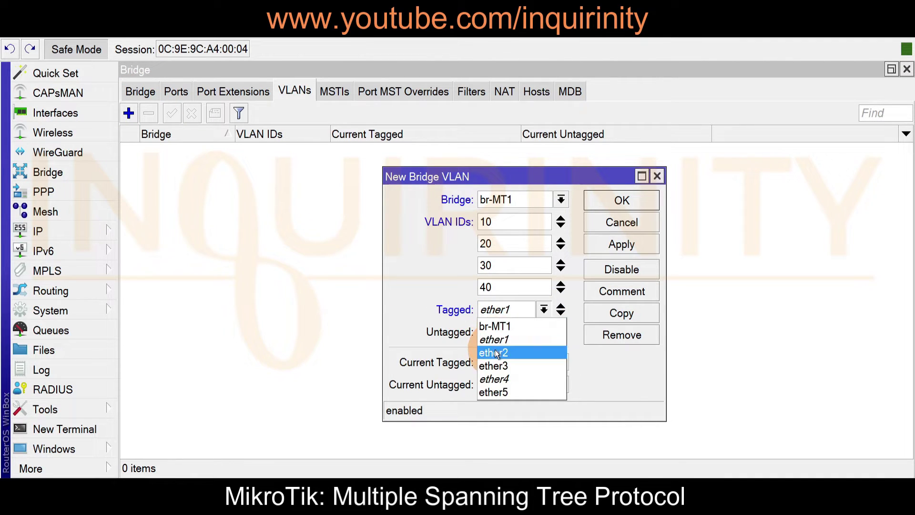
pyautogui.click(495, 351)
pyautogui.click(560, 314)
pyautogui.click(499, 334)
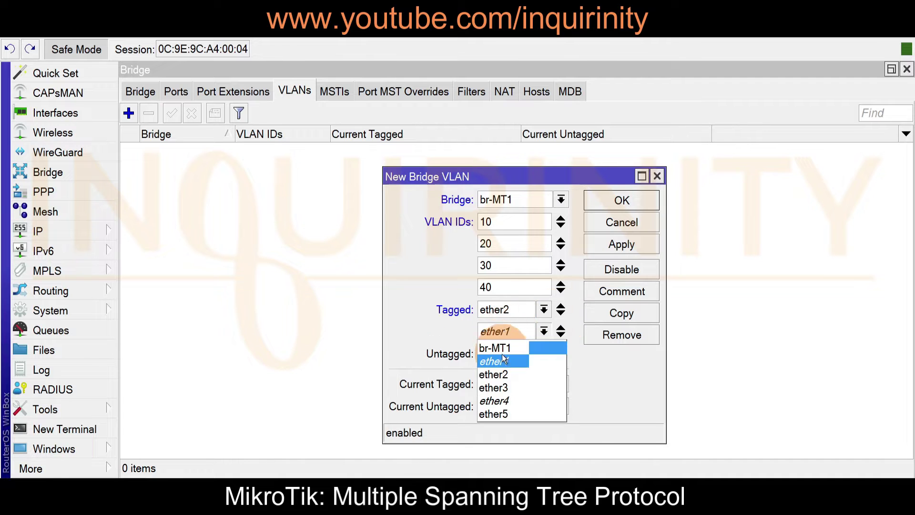
pyautogui.click(502, 387)
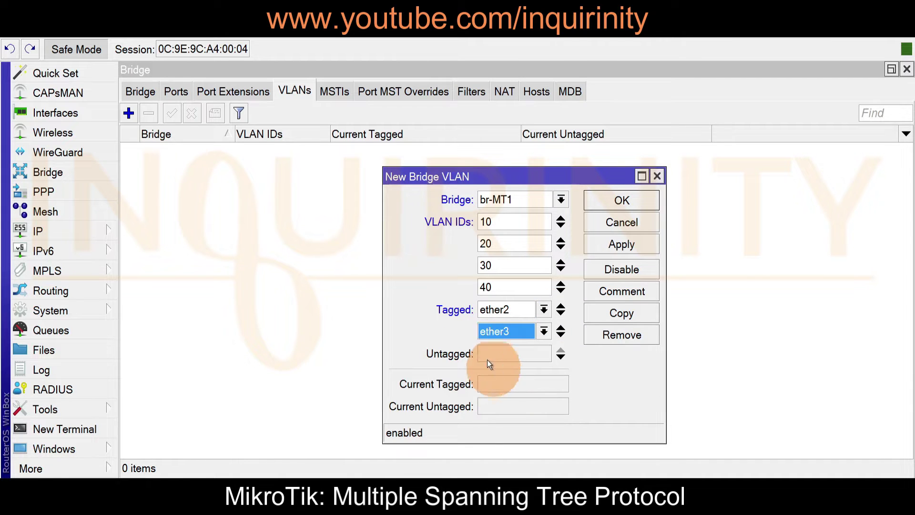
pyautogui.click(617, 246)
pyautogui.click(620, 201)
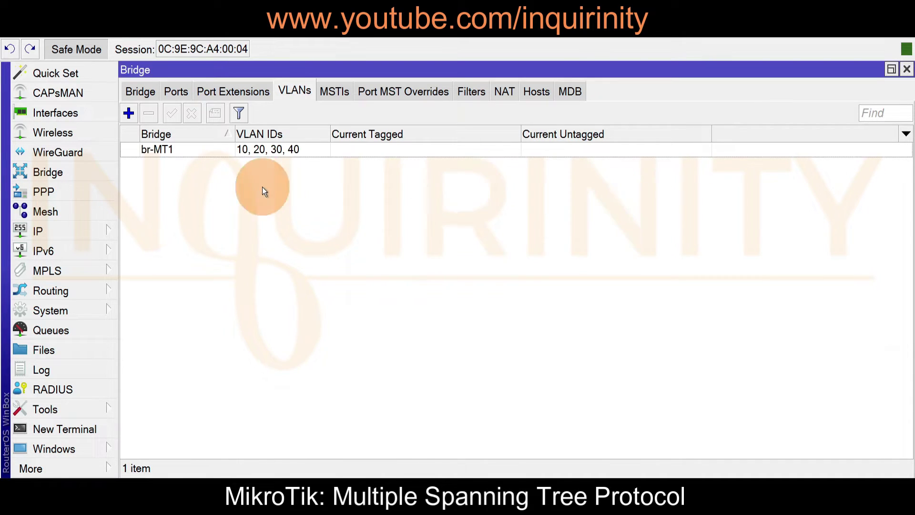
# Set the spanning tree priority of bridge br-MT1 to 1000 hex and apply the change
pyautogui.click(139, 92)
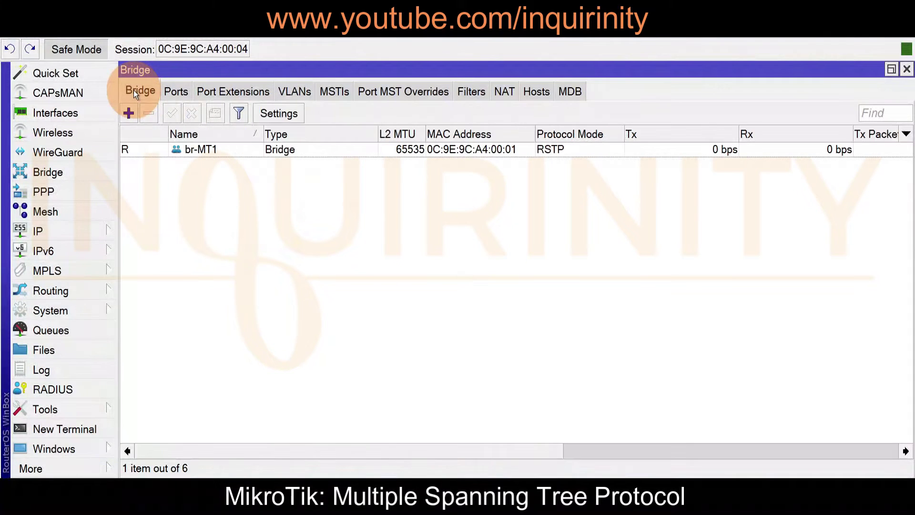
pyautogui.click(197, 153)
pyautogui.doubleClick(196, 153)
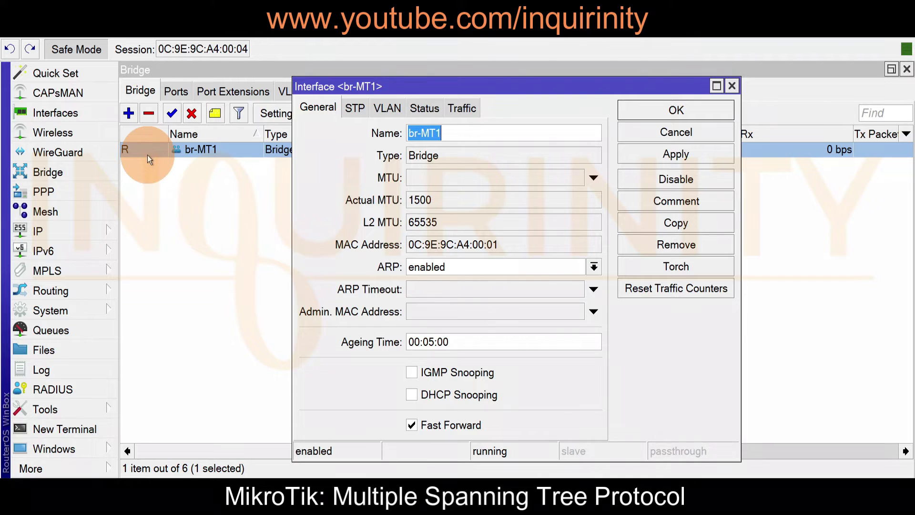
pyautogui.click(355, 107)
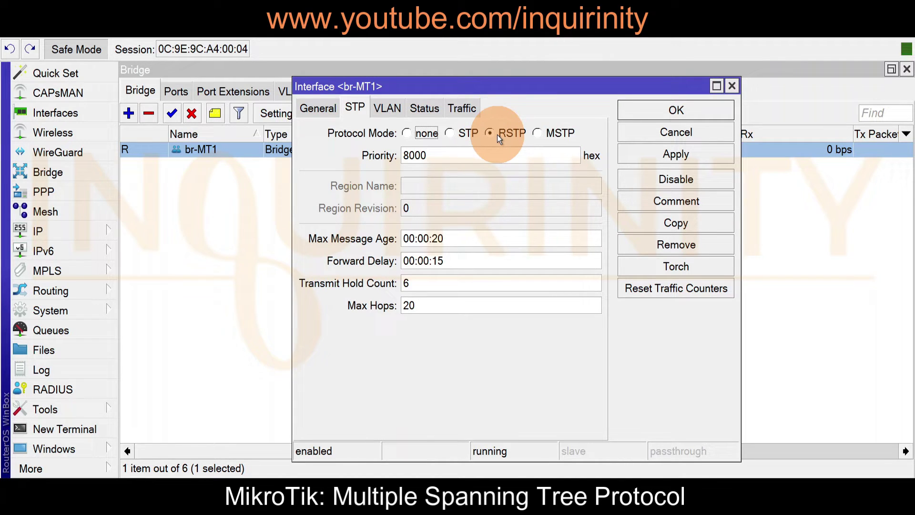
pyautogui.click(386, 109)
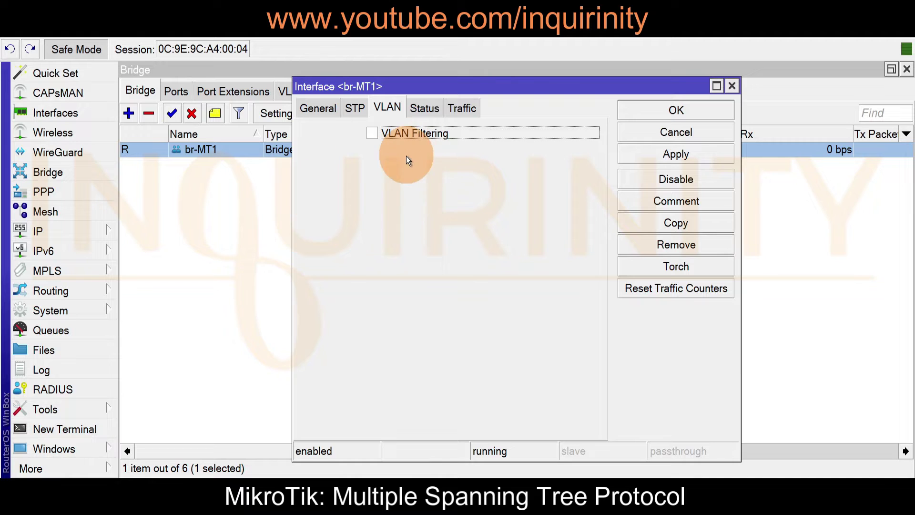
pyautogui.click(353, 109)
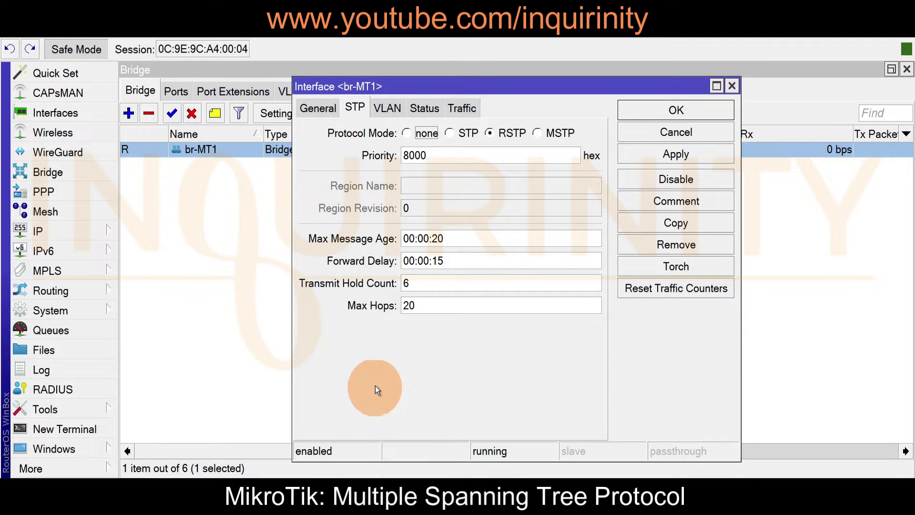
pyautogui.moveTo(409, 156); pyautogui.dragTo(375, 157)
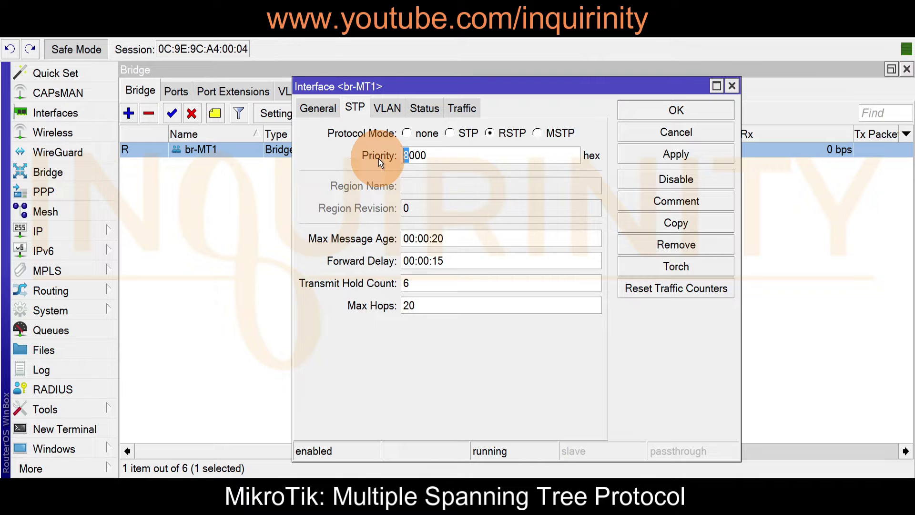
pyautogui.write('1')
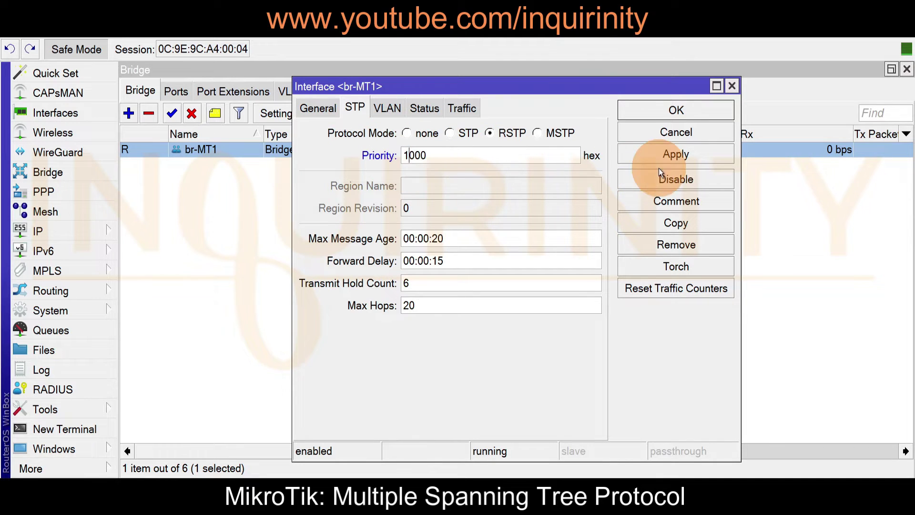
pyautogui.click(668, 155)
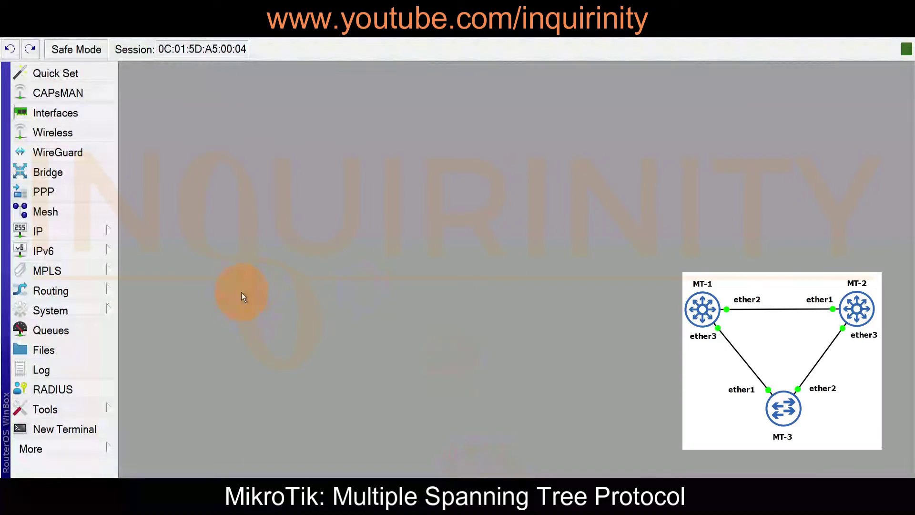
# Check the system identity of the second router, then dismiss it without changing the name
pyautogui.click(86, 308)
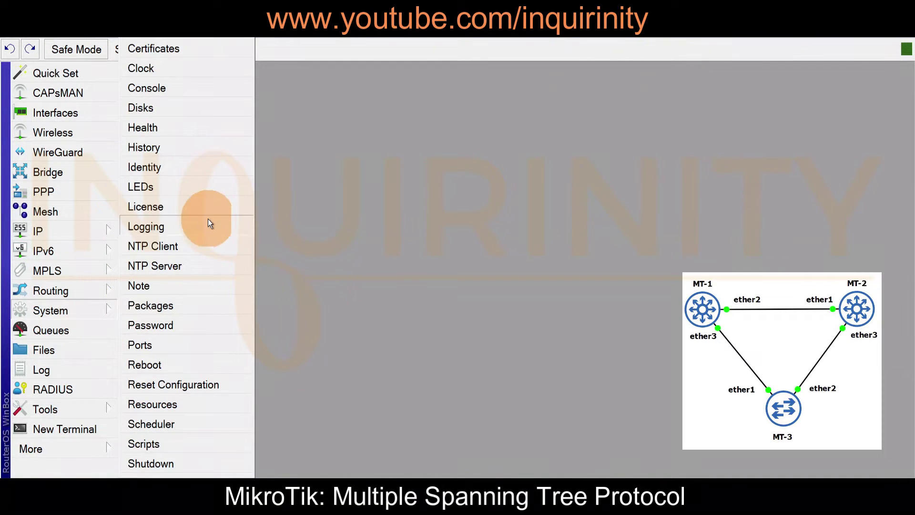
pyautogui.click(186, 166)
pyautogui.moveTo(470, 231); pyautogui.dragTo(197, 214)
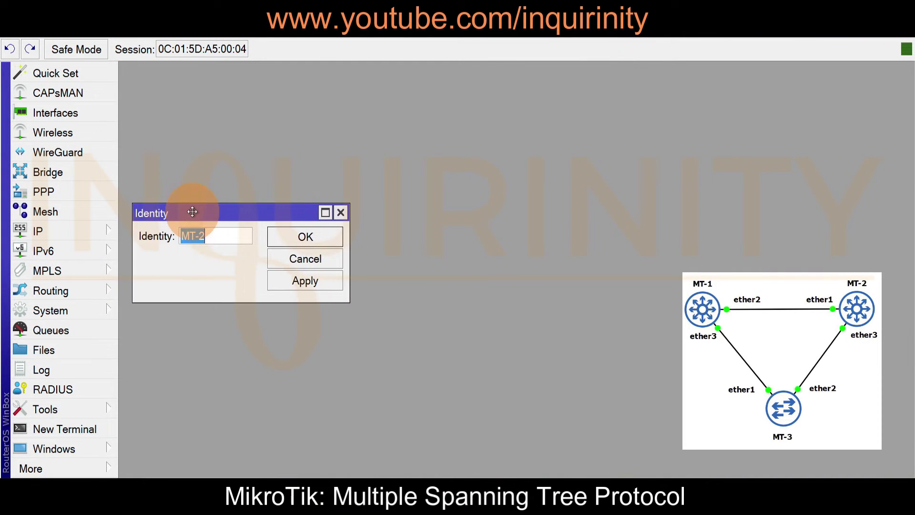
pyautogui.click(342, 213)
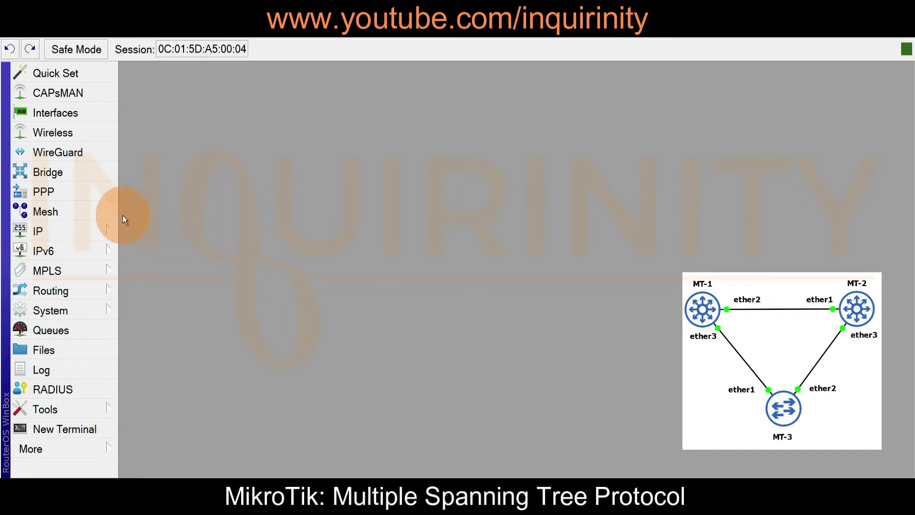
# Examine bridge br-MT2 on the second router and the ports assigned to it
pyautogui.click(74, 175)
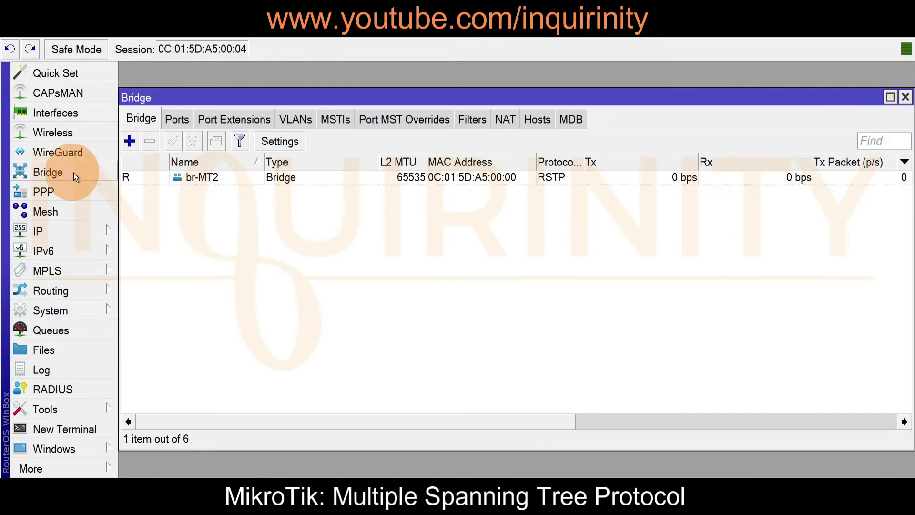
pyautogui.doubleClick(185, 99)
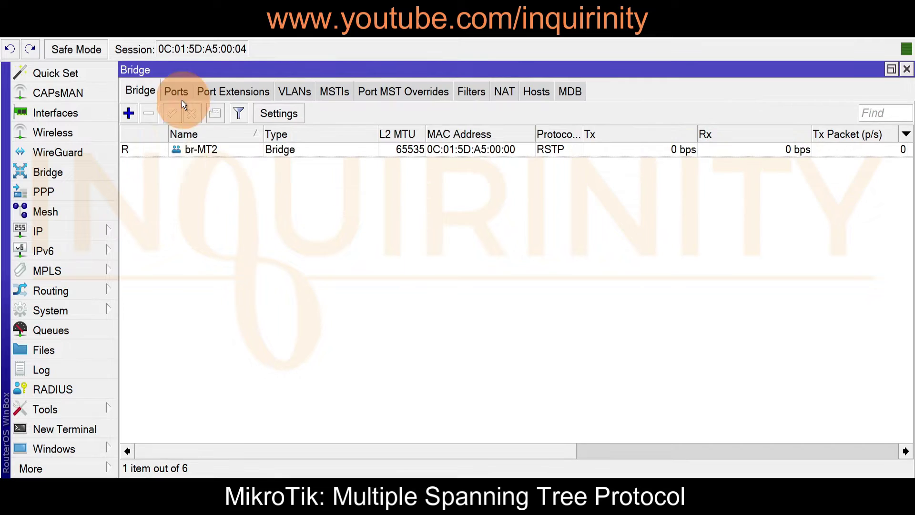
pyautogui.click(193, 150)
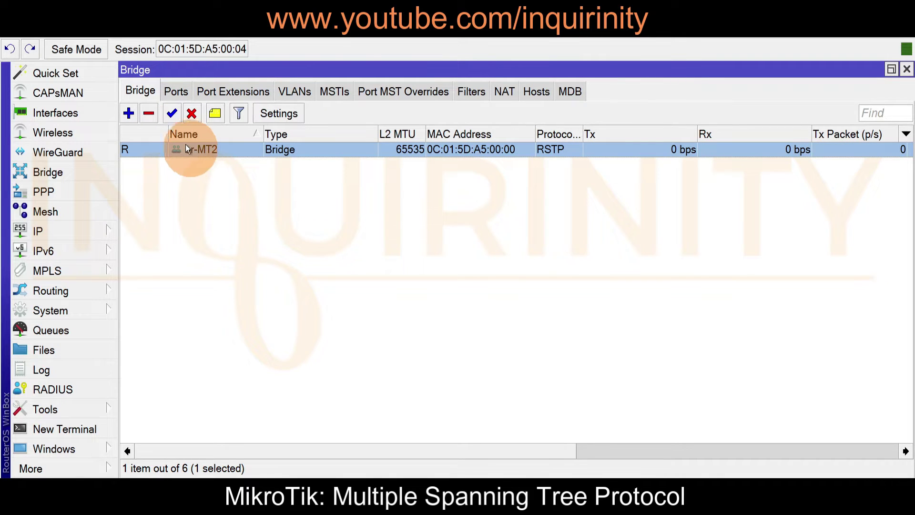
pyautogui.click(176, 91)
pyautogui.click(204, 150)
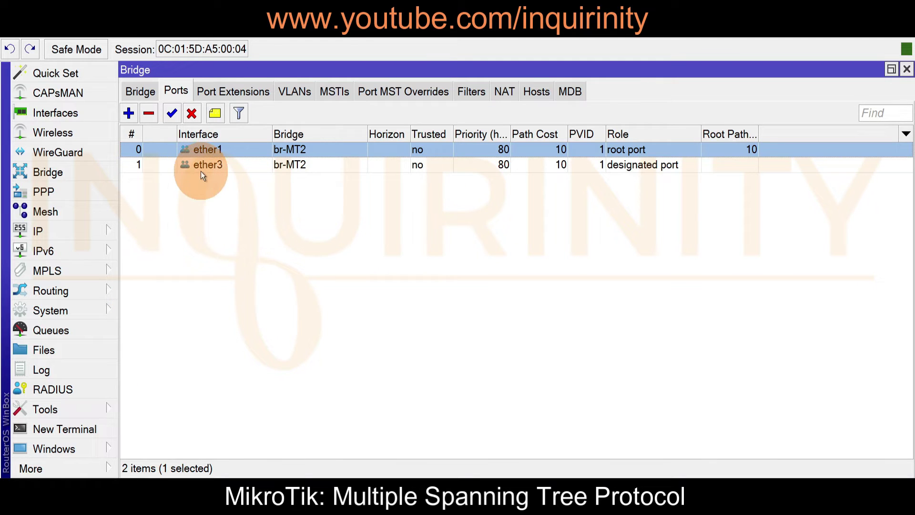
# Inspect the VLAN IDs and tagged ports in the bridge VLAN entry of br-MT2
pyautogui.click(290, 92)
pyautogui.doubleClick(161, 152)
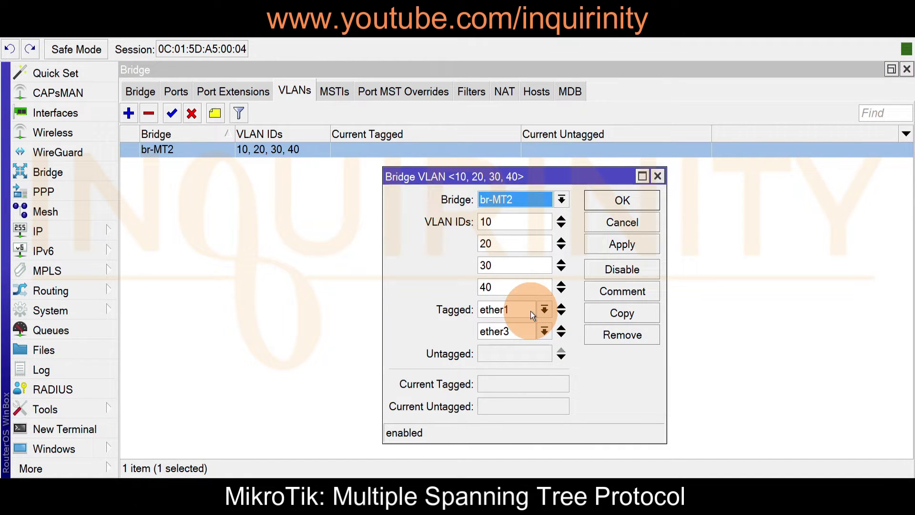
pyautogui.click(618, 200)
# Review the spanning tree and VLAN filtering settings of bridge br-MT2 and close them
pyautogui.click(139, 92)
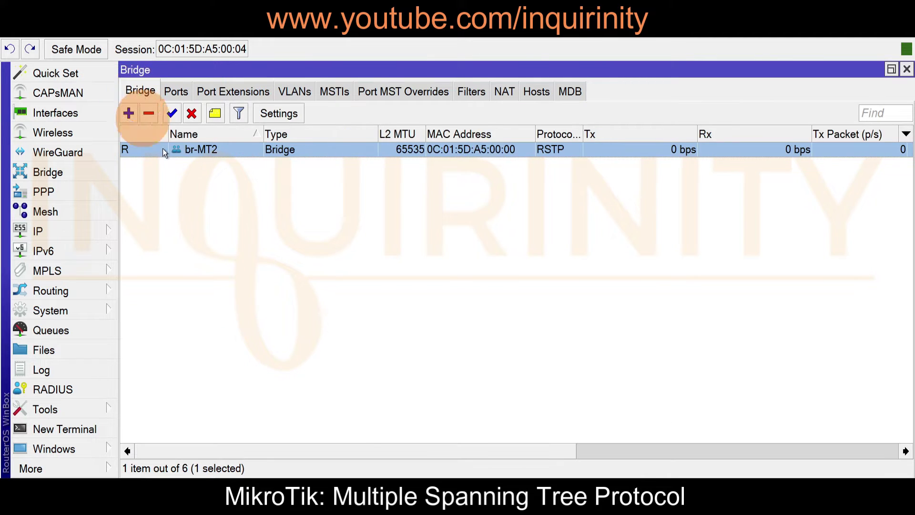
pyautogui.doubleClick(205, 154)
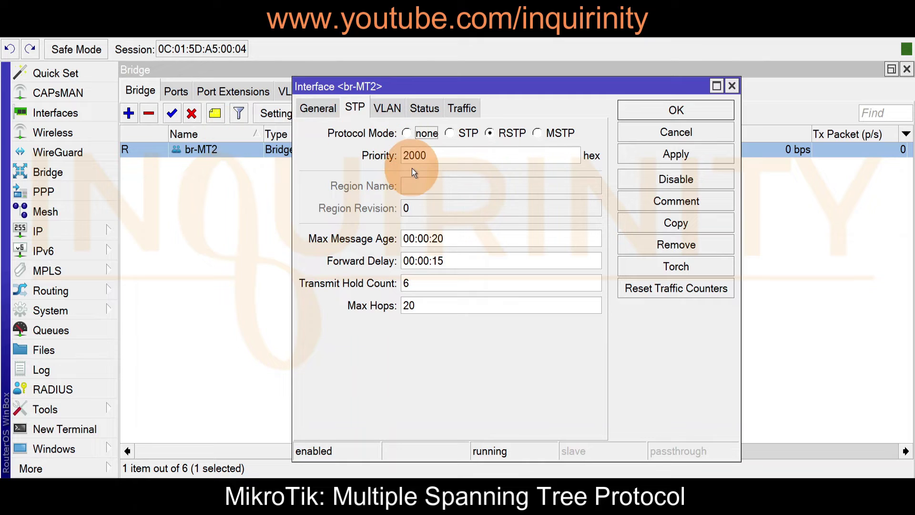
pyautogui.click(387, 109)
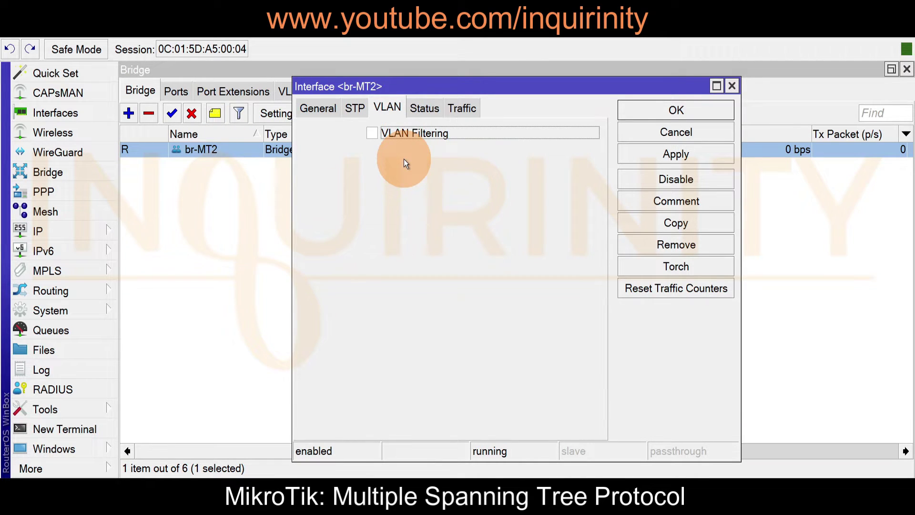
pyautogui.click(372, 133)
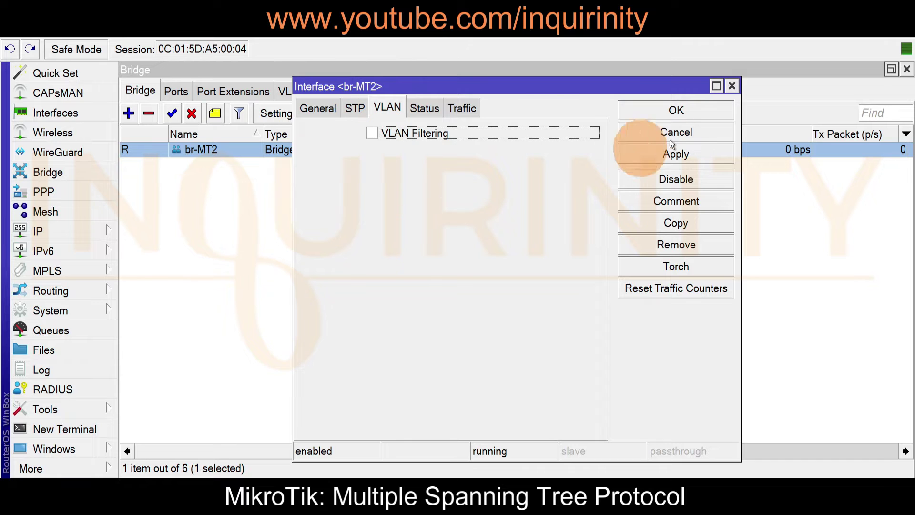
pyautogui.click(672, 112)
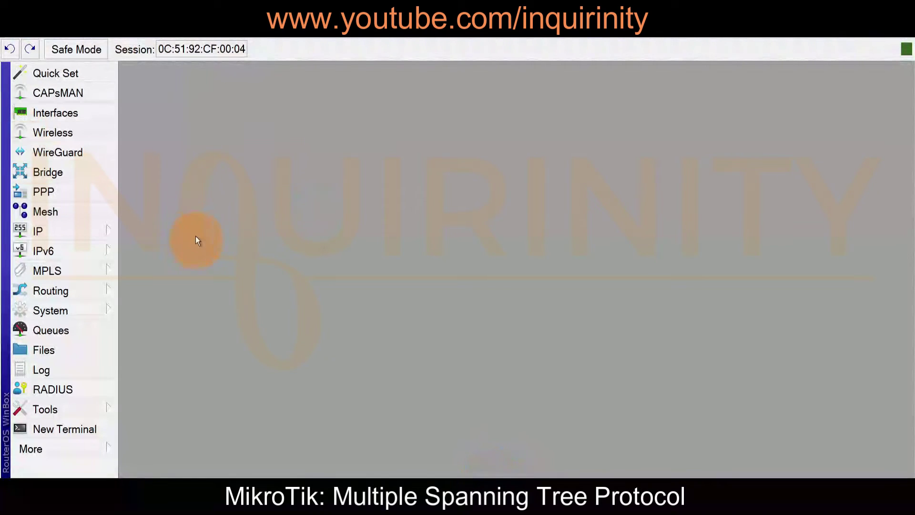
# Check the system identity of the third router and close it unchanged
pyautogui.click(88, 313)
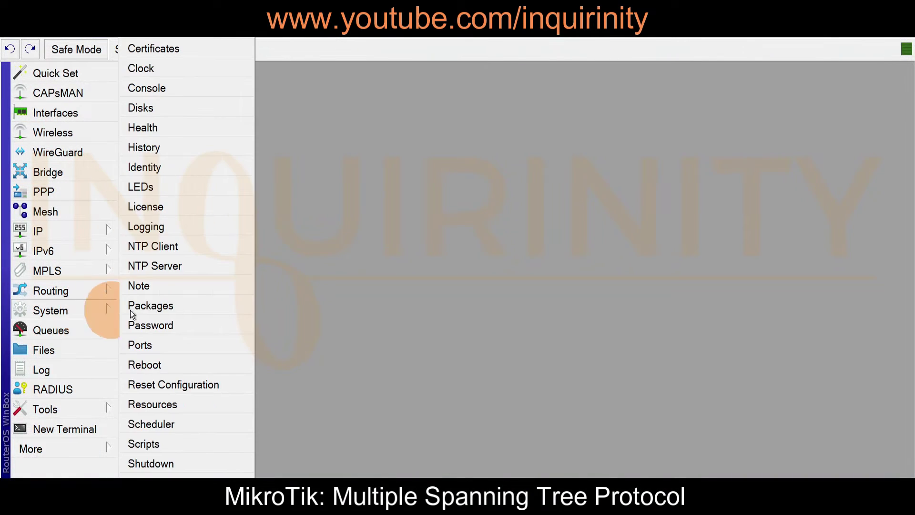
pyautogui.click(173, 170)
pyautogui.moveTo(451, 231); pyautogui.dragTo(198, 196)
pyautogui.click(336, 194)
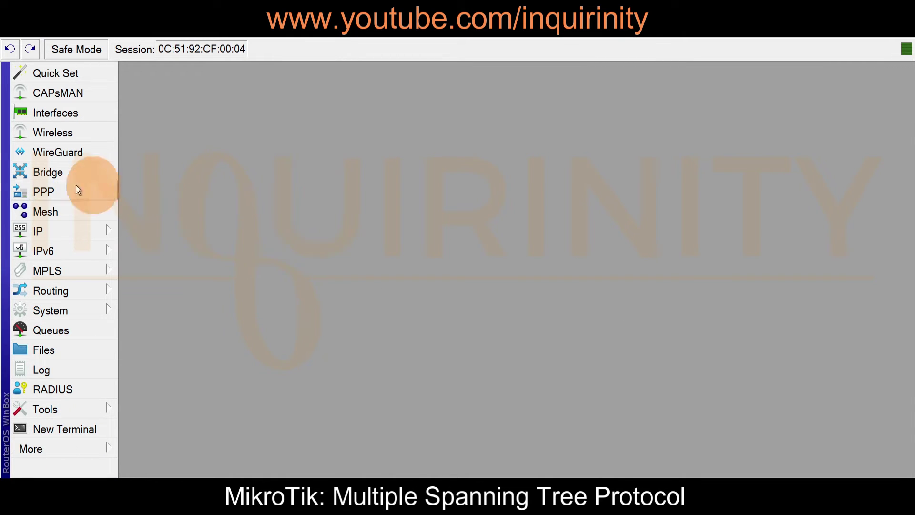
# Examine bridge br-MT3 on the third router and the roles of its ports ether1 and ether2
pyautogui.click(59, 172)
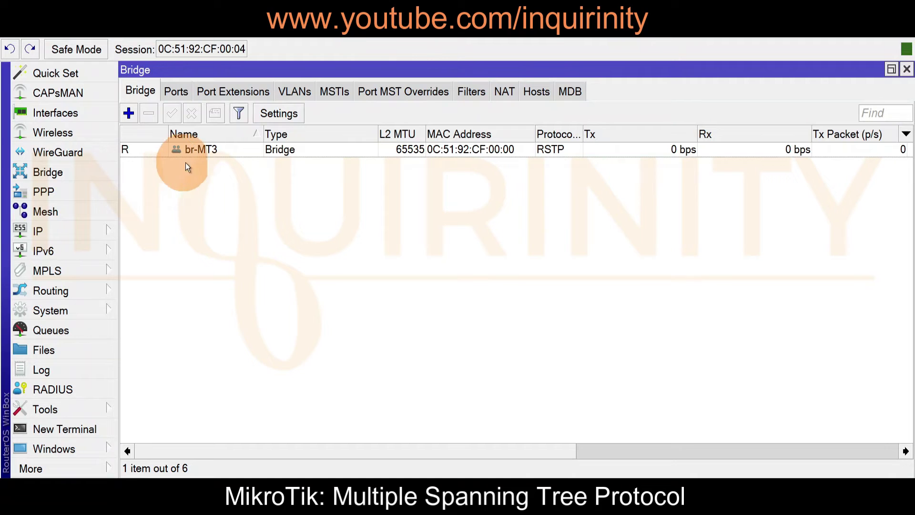
pyautogui.click(174, 91)
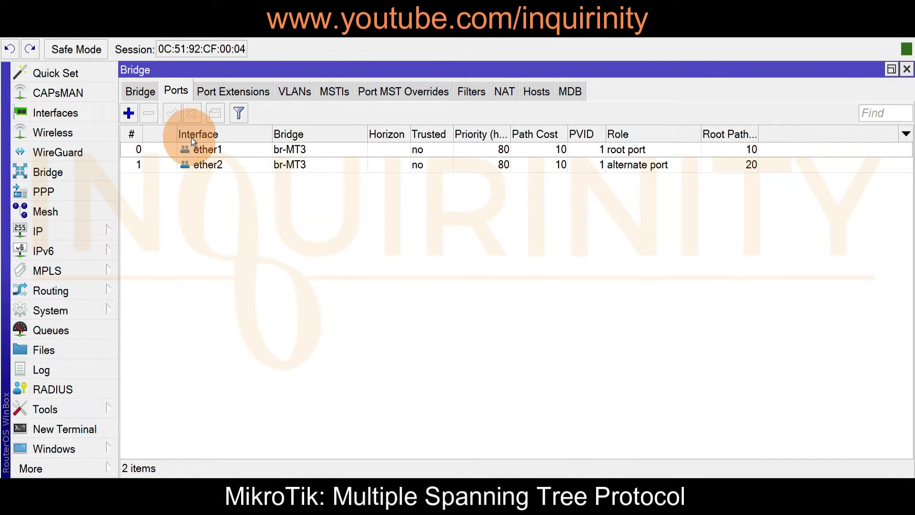
pyautogui.click(202, 149)
pyautogui.click(208, 167)
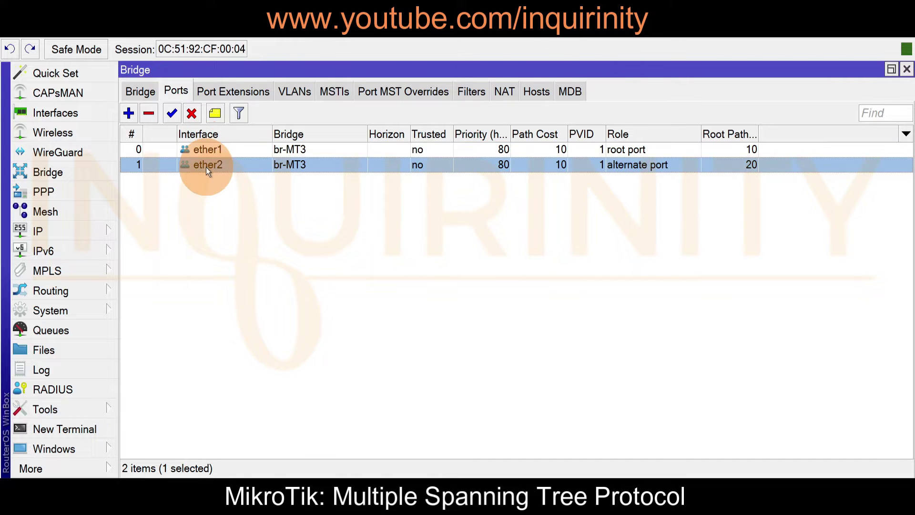
pyautogui.click(206, 150)
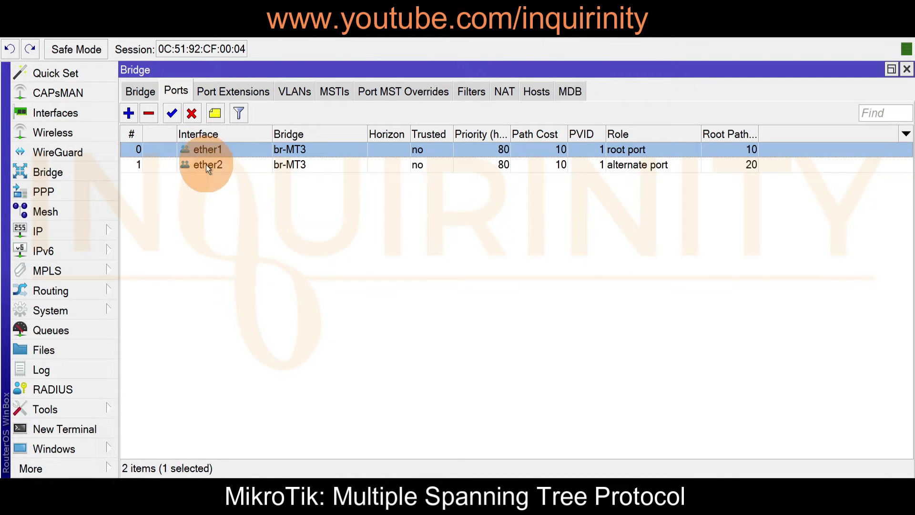
pyautogui.click(206, 165)
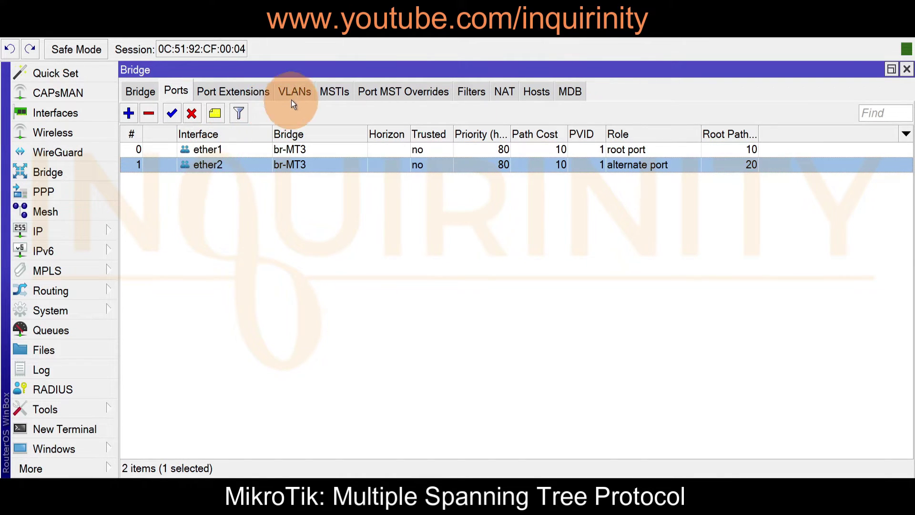
# Inspect the VLAN IDs and tagged ports of the br-MT3 bridge VLAN entry and open the bridge's own settings
pyautogui.click(293, 93)
pyautogui.doubleClick(204, 154)
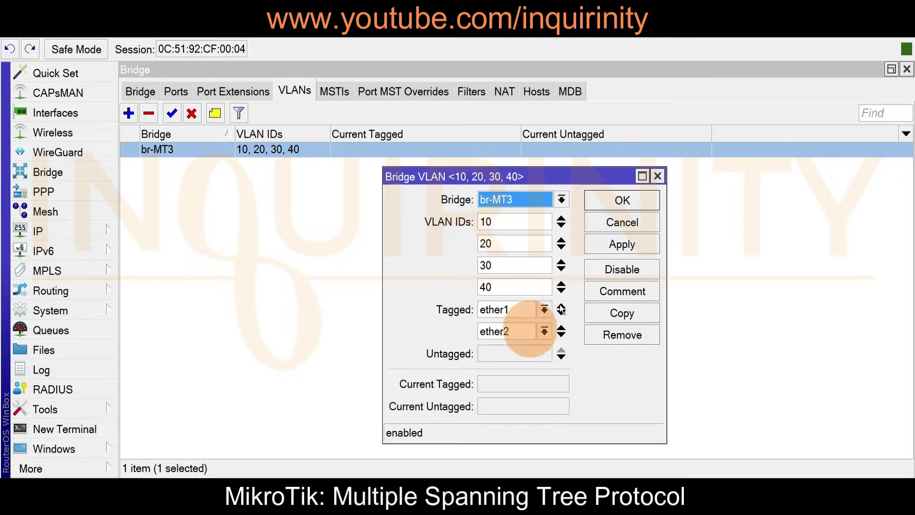
pyautogui.click(637, 196)
pyautogui.click(153, 91)
pyautogui.doubleClick(199, 149)
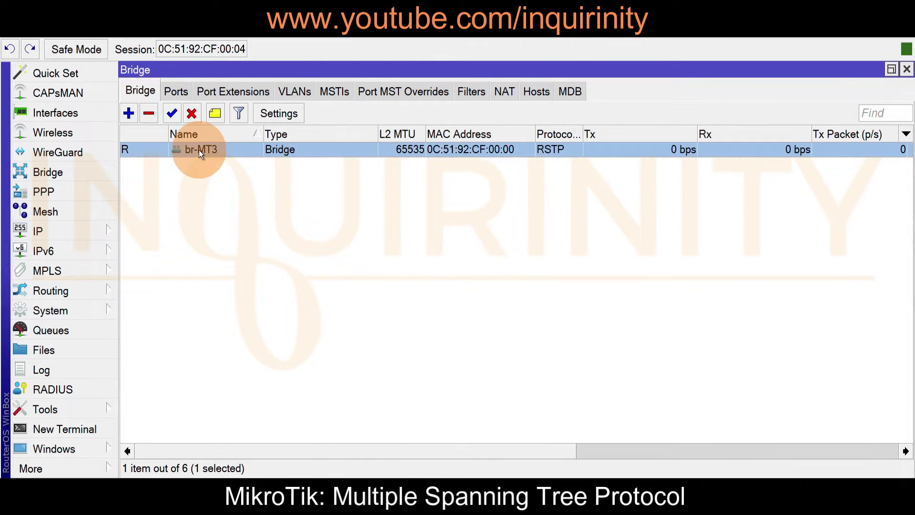
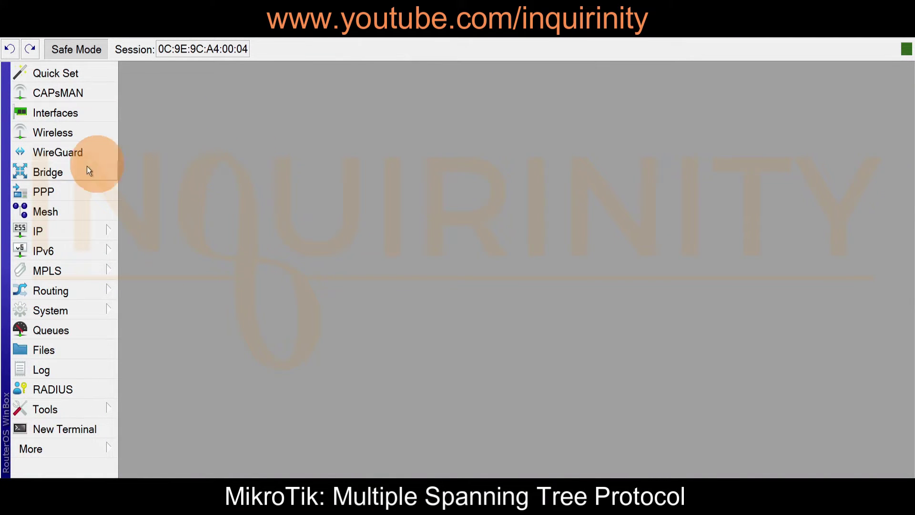
# Open the spanning tree settings of bridge br-MT1 on the first router
pyautogui.click(43, 173)
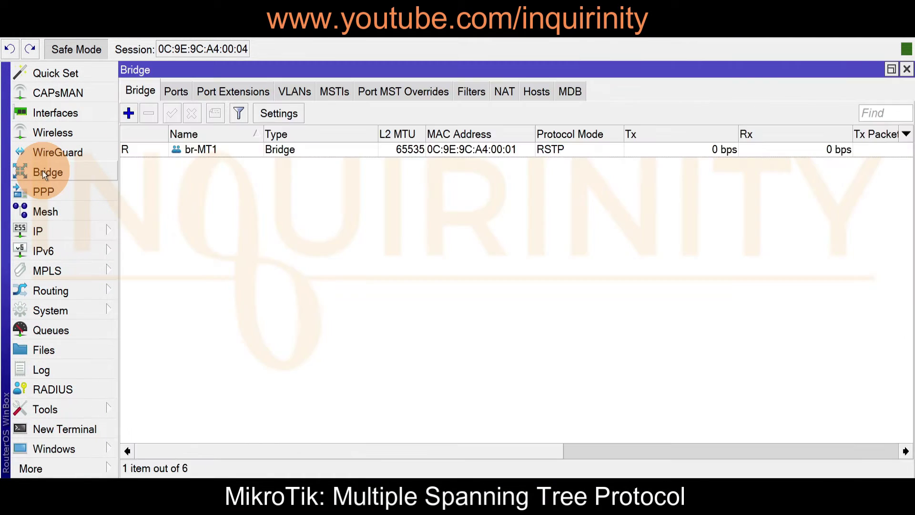
pyautogui.doubleClick(191, 154)
pyautogui.click(190, 164)
pyautogui.click(359, 114)
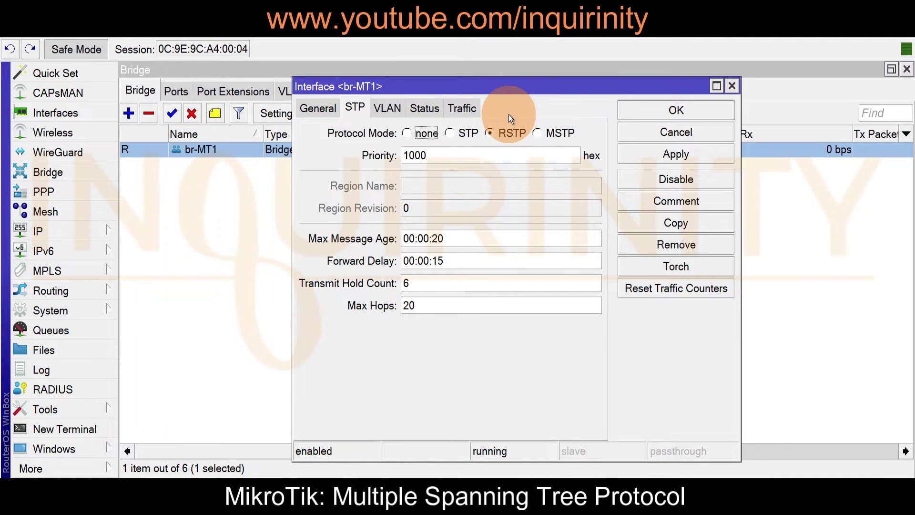
# Try to switch br-MT1 to MSTP with region name inquirinity and region revision 1
pyautogui.click(539, 133)
pyautogui.click(444, 186)
pyautogui.write('inqui')
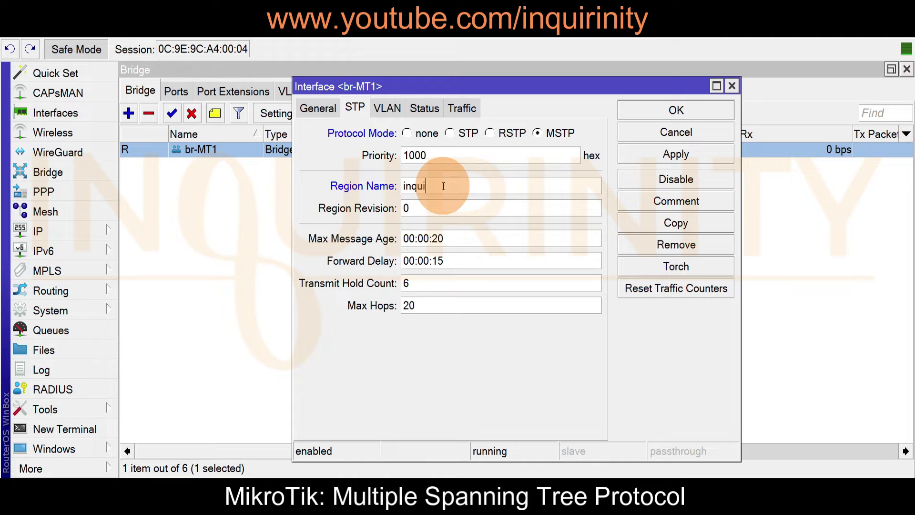
pyautogui.write('rinity')
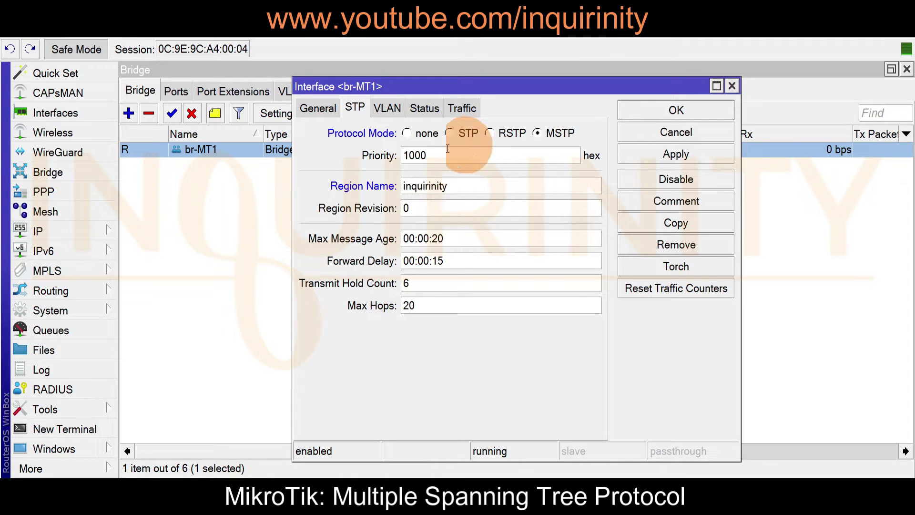
pyautogui.doubleClick(405, 207)
pyautogui.write('1')
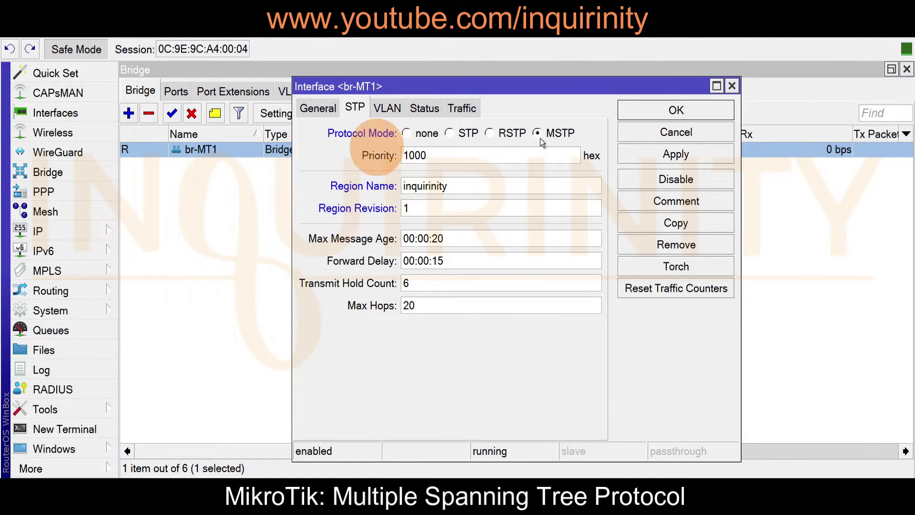
pyautogui.click(682, 110)
pyautogui.moveTo(403, 222)
pyautogui.mouseDown()
pyautogui.moveTo(403, 322)
pyautogui.moveTo(418, 251)
pyautogui.moveTo(413, 235)
pyautogui.mouseUp()
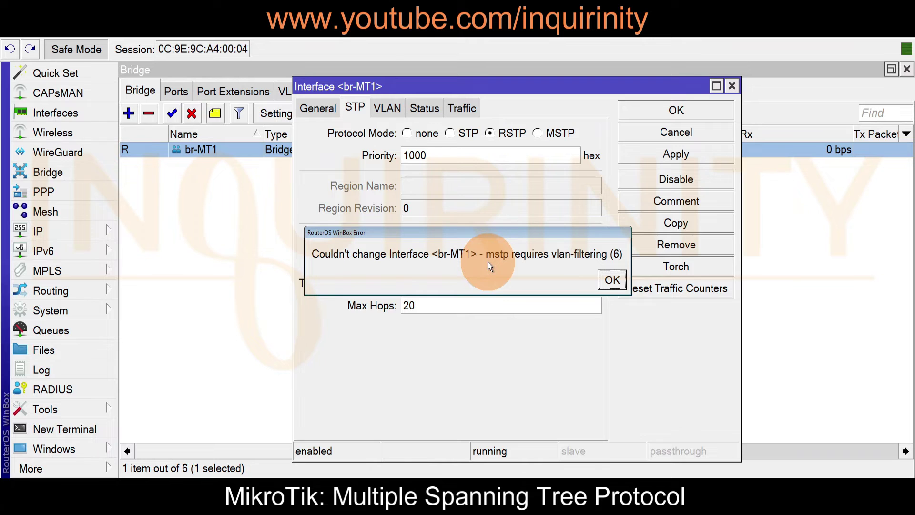
pyautogui.click(608, 283)
# Enable VLAN filtering on br-MT1 and set its protocol mode to MSTP with region name inquirinity and region revision 1
pyautogui.click(392, 107)
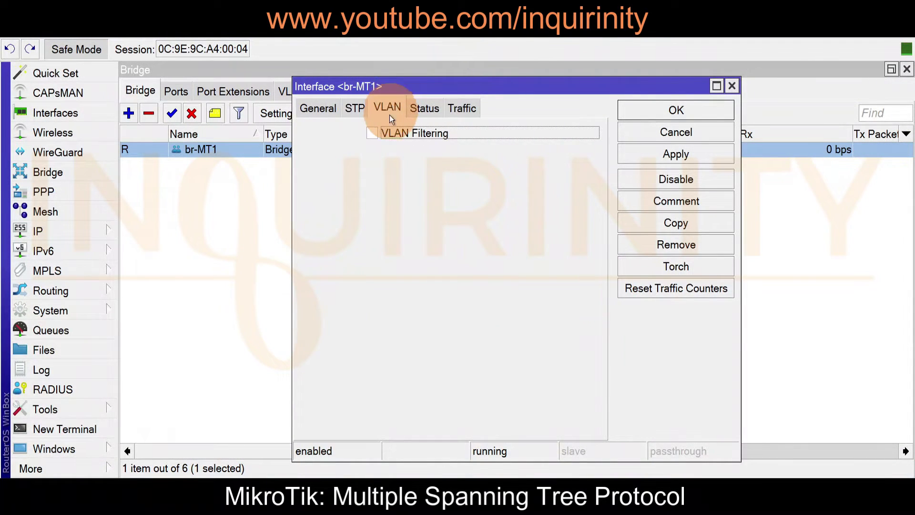
pyautogui.click(372, 133)
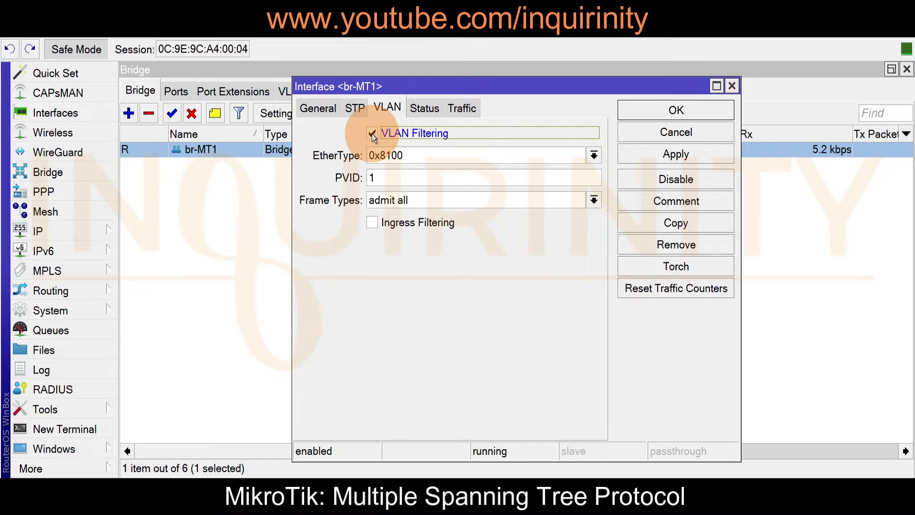
pyautogui.click(356, 108)
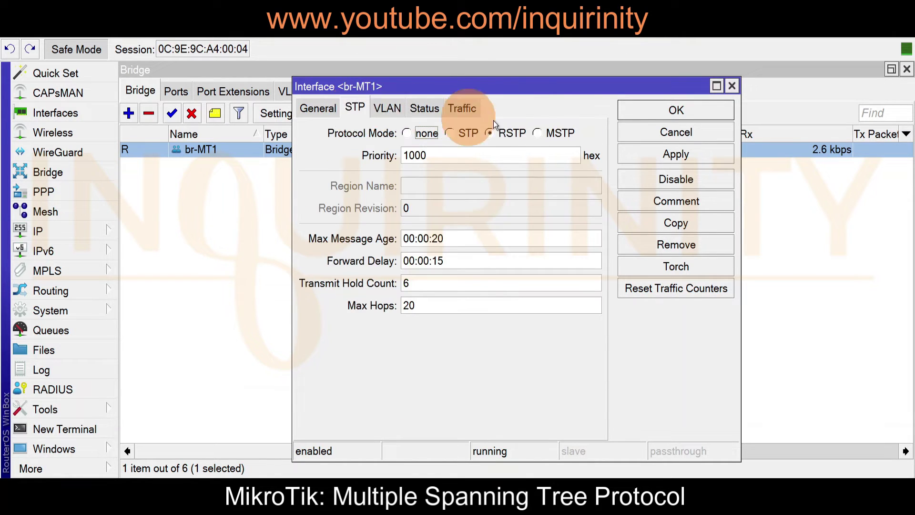
pyautogui.click(538, 134)
pyautogui.click(425, 179)
pyautogui.write('inquirinity')
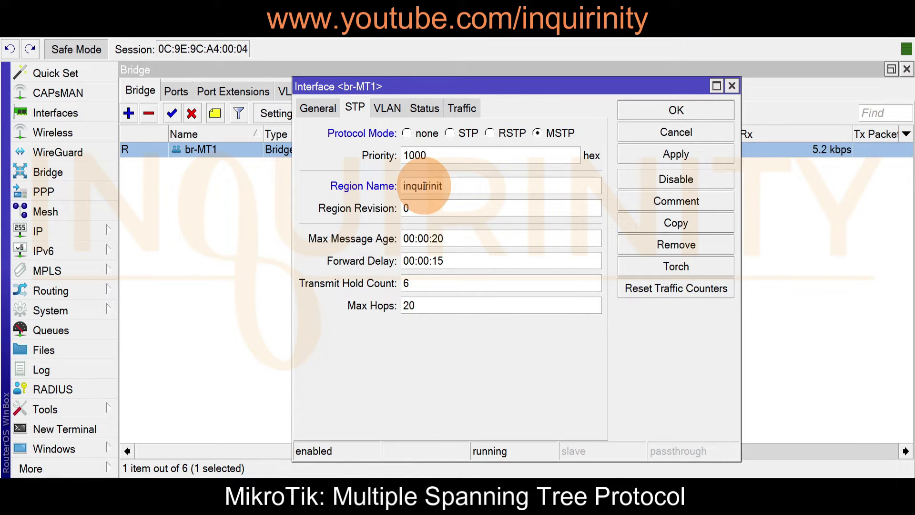
pyautogui.doubleClick(408, 209)
pyautogui.write('1')
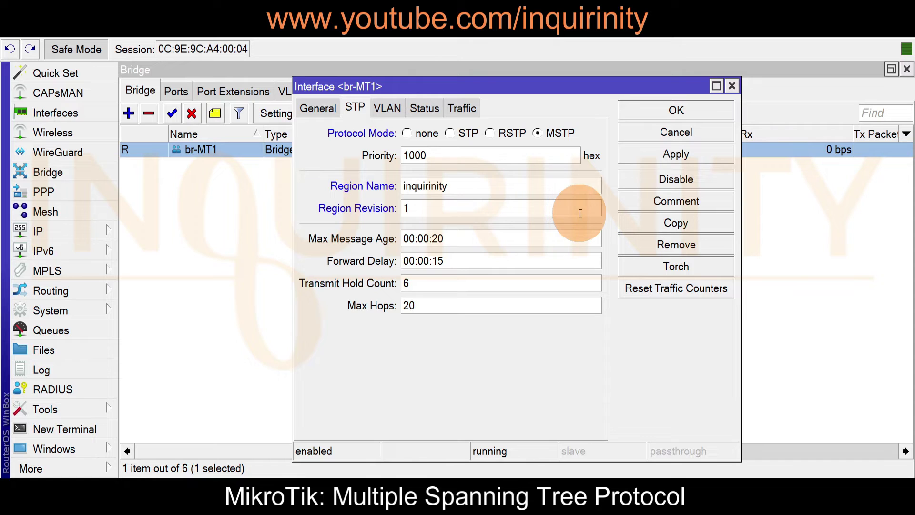
pyautogui.click(655, 158)
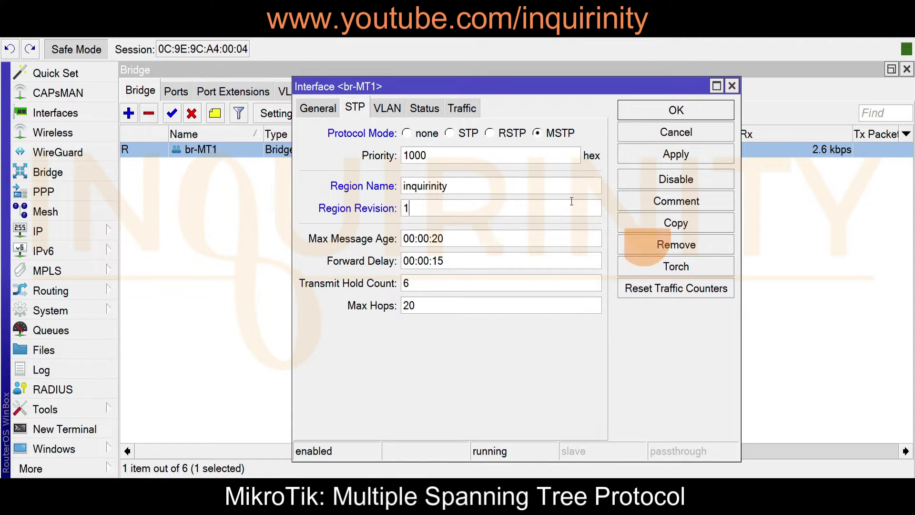
pyautogui.click(664, 155)
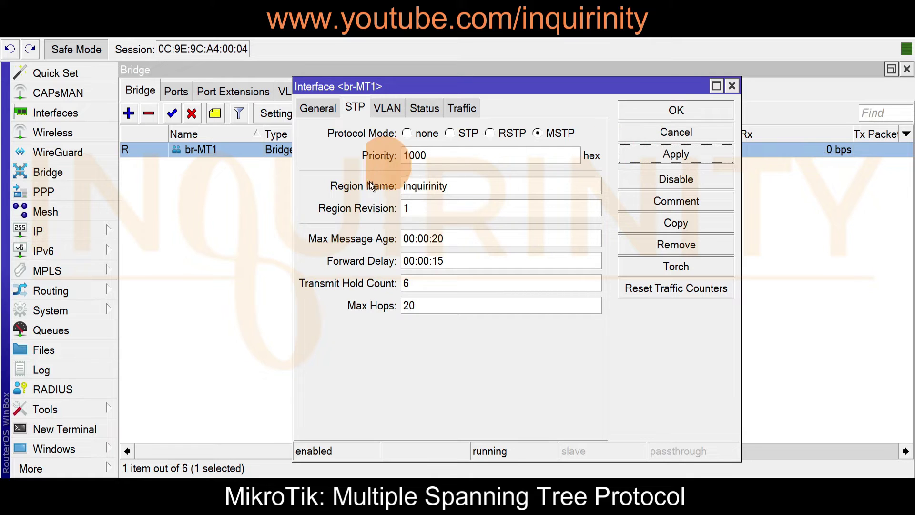
pyautogui.click(676, 111)
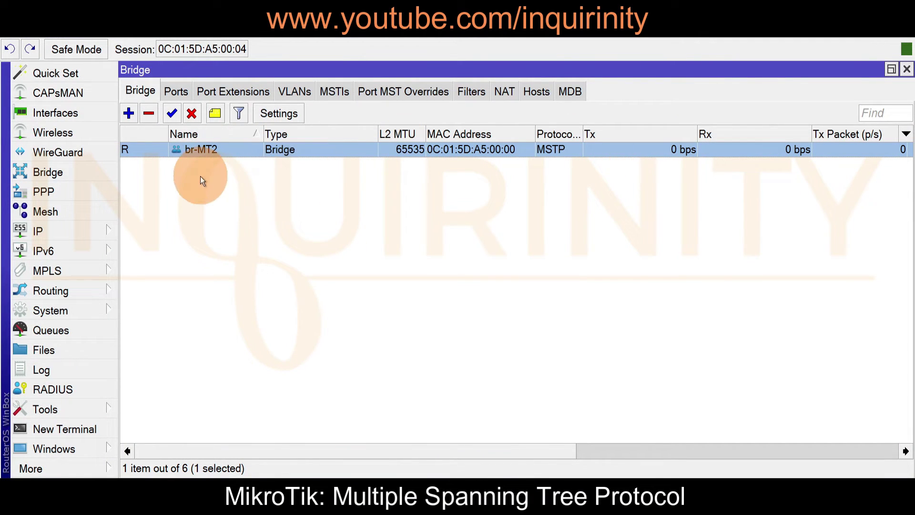
# On the second router, review the VLAN filtering, protocol mode and MSTP region settings of bridge br-MT2 and close them
pyautogui.doubleClick(202, 153)
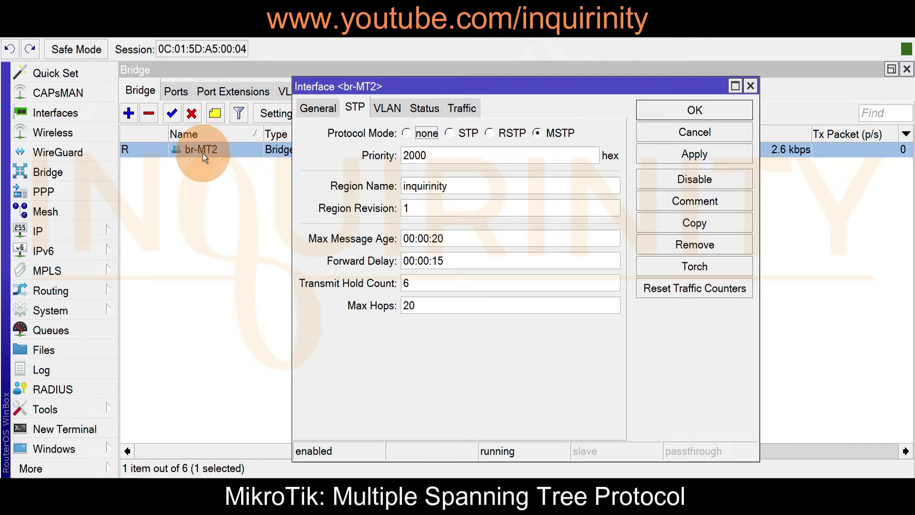
pyautogui.click(384, 110)
pyautogui.click(354, 108)
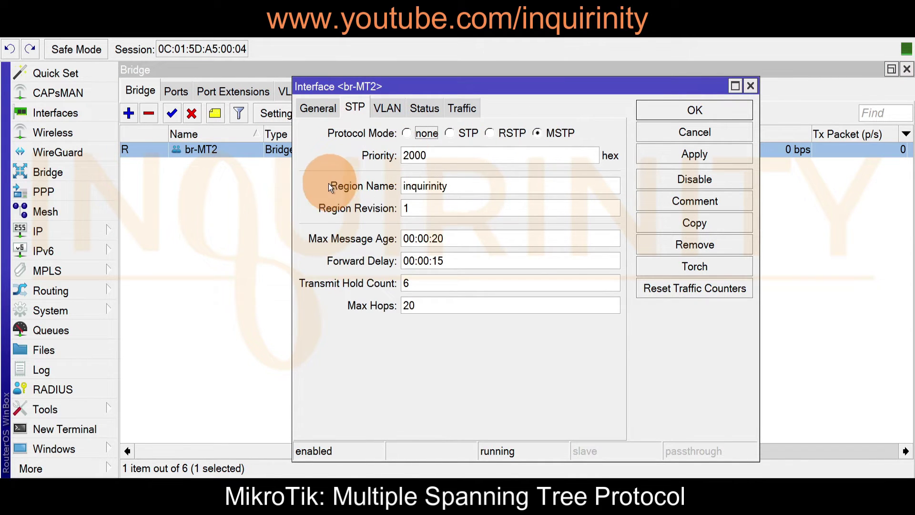
pyautogui.click(423, 185)
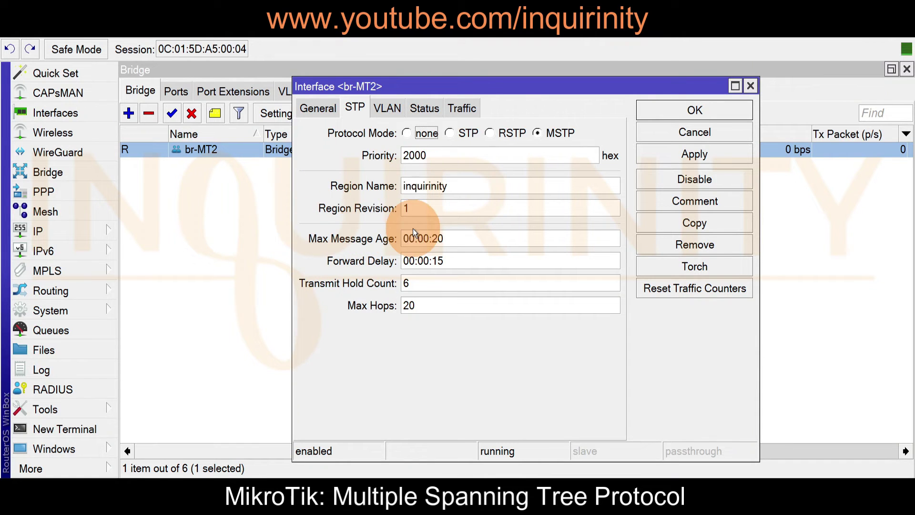
pyautogui.click(769, 139)
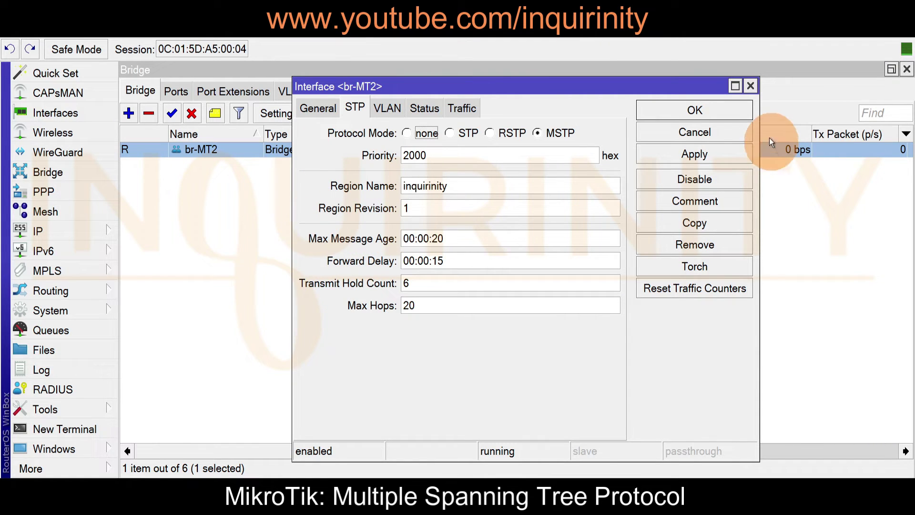
pyautogui.click(711, 109)
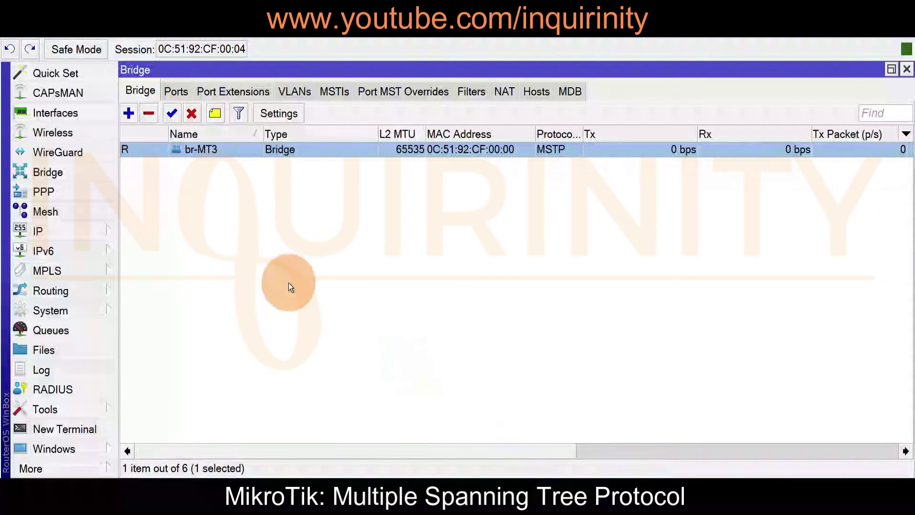
# On the third router, review the VLAN filtering, protocol mode and MSTP region settings of bridge br-MT3 and close them
pyautogui.doubleClick(208, 155)
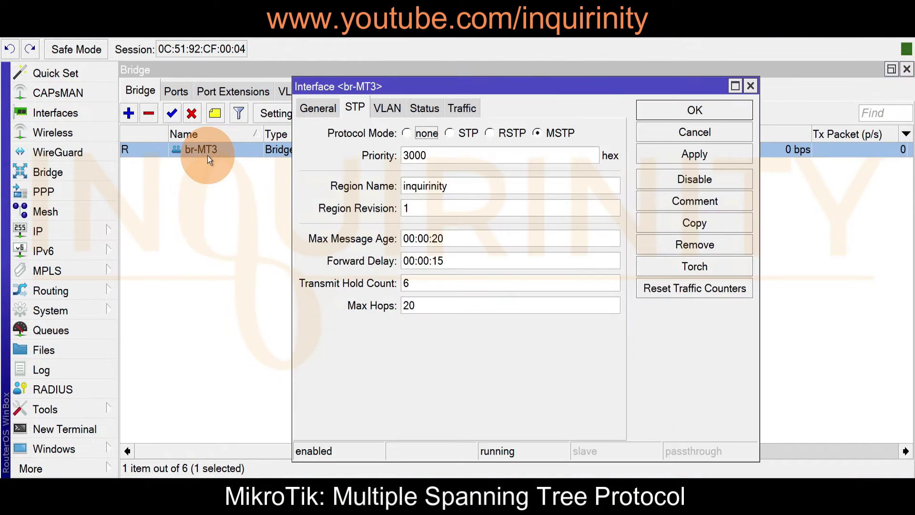
pyautogui.click(382, 115)
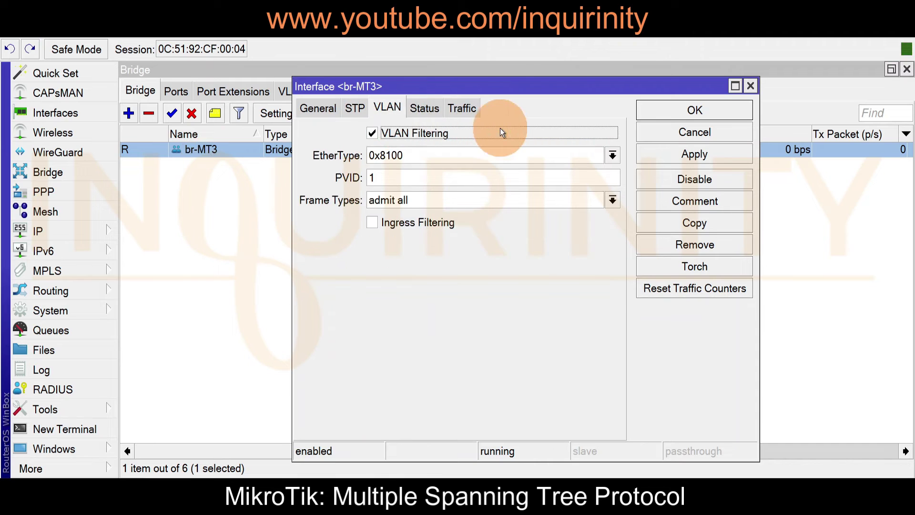
pyautogui.click(358, 108)
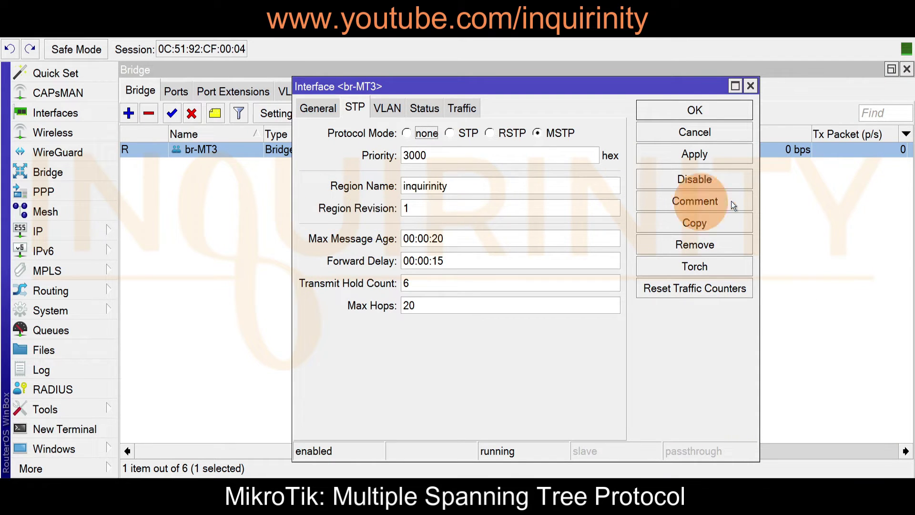
pyautogui.click(722, 138)
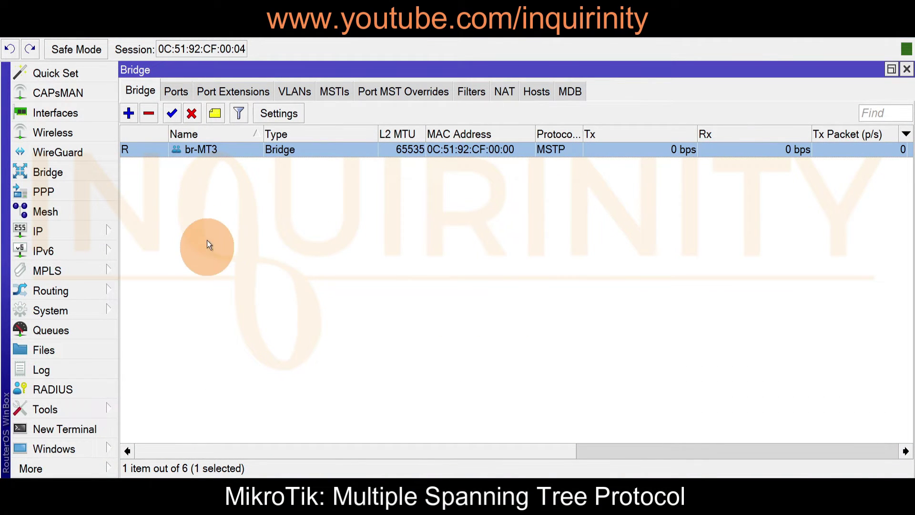
# Check the root bridge and root port status of br-MT3 on the third router and br-MT2 on the second
pyautogui.doubleClick(208, 156)
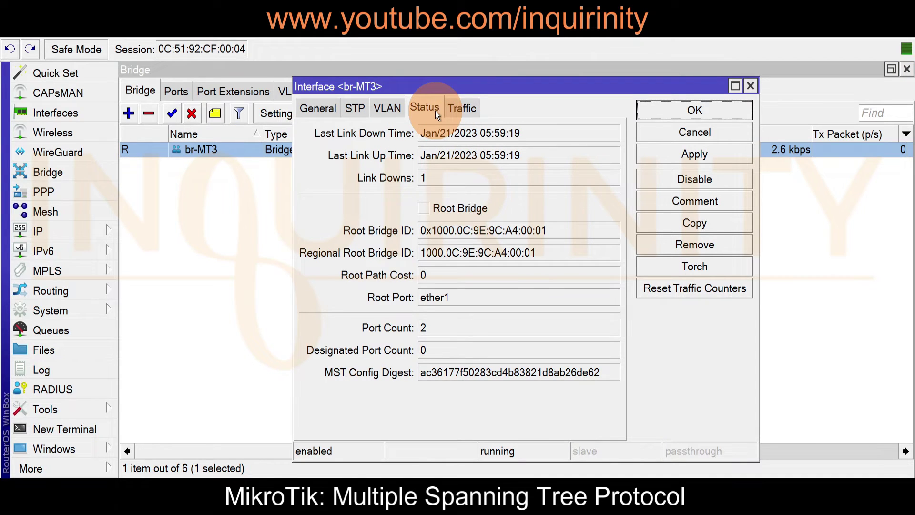
pyautogui.click(228, 149)
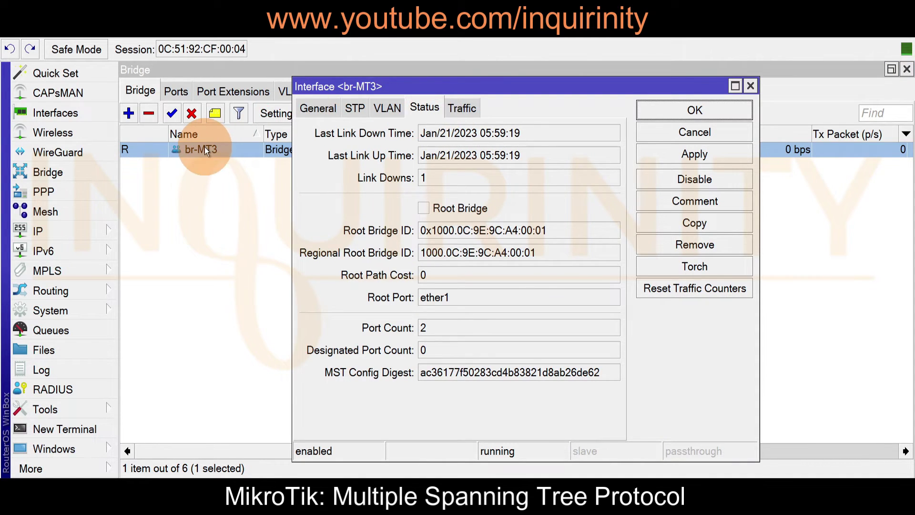
pyautogui.click(447, 207)
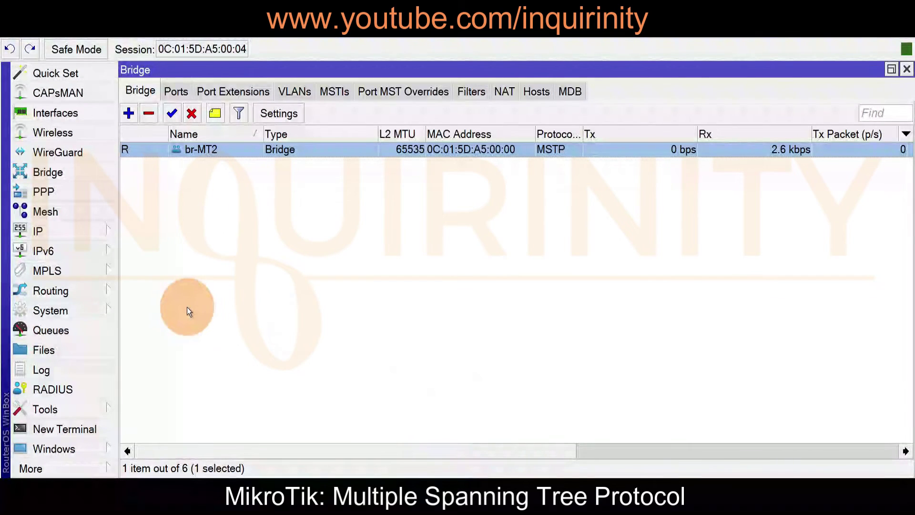
pyautogui.doubleClick(207, 150)
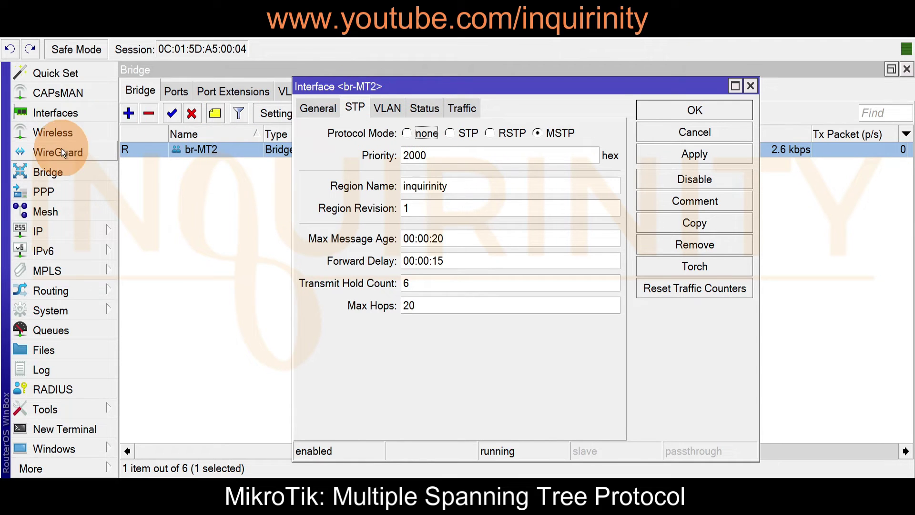
pyautogui.click(422, 107)
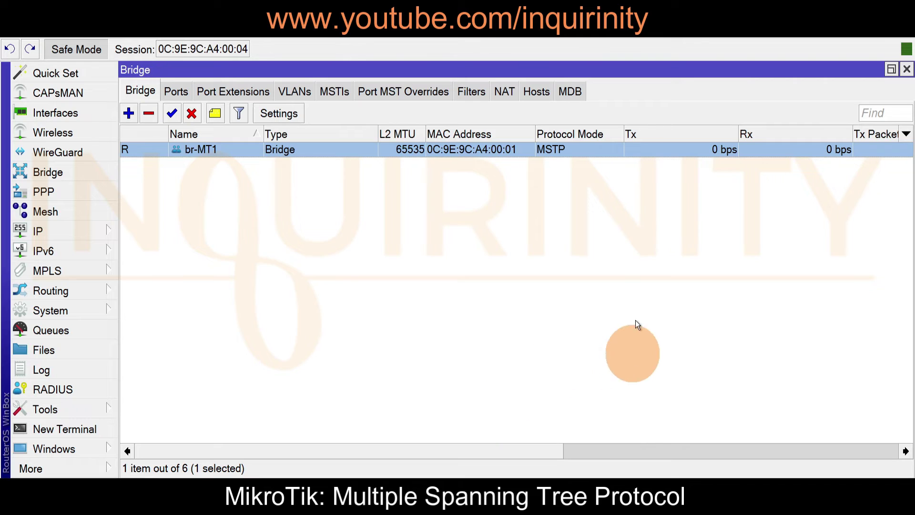
# On the first router, examine the root bridge status of br-MT1 and close its settings
pyautogui.press('Return')
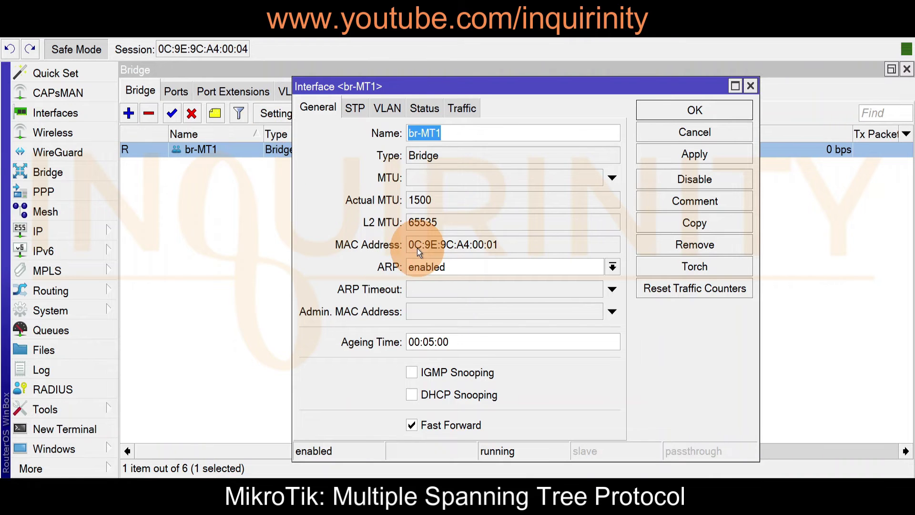
pyautogui.click(423, 109)
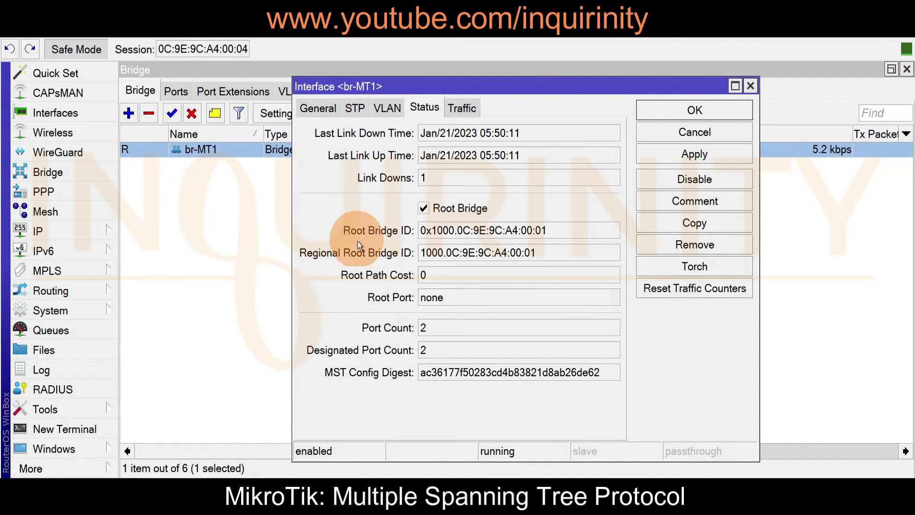
pyautogui.moveTo(402, 90); pyautogui.dragTo(356, 115)
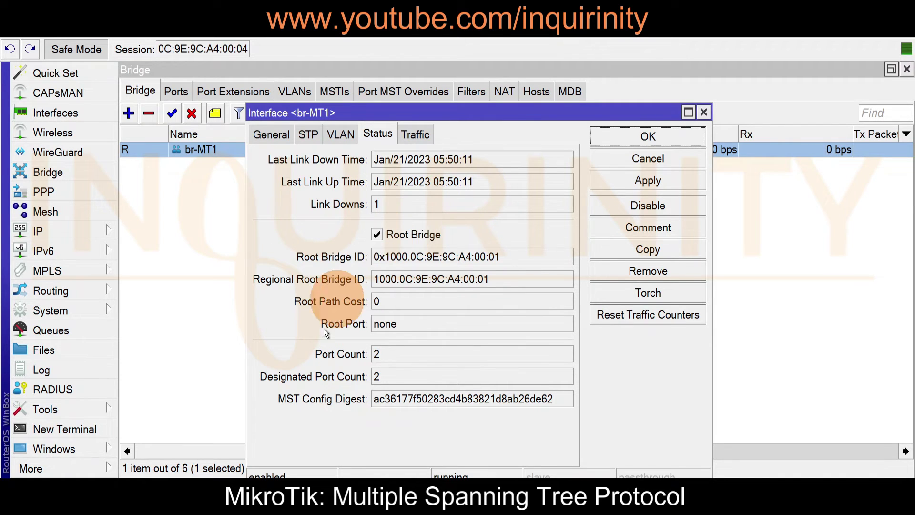
pyautogui.click(665, 136)
# Check the spanning tree roles of br-MT1's bridge ports ether2 and ether3
pyautogui.click(181, 95)
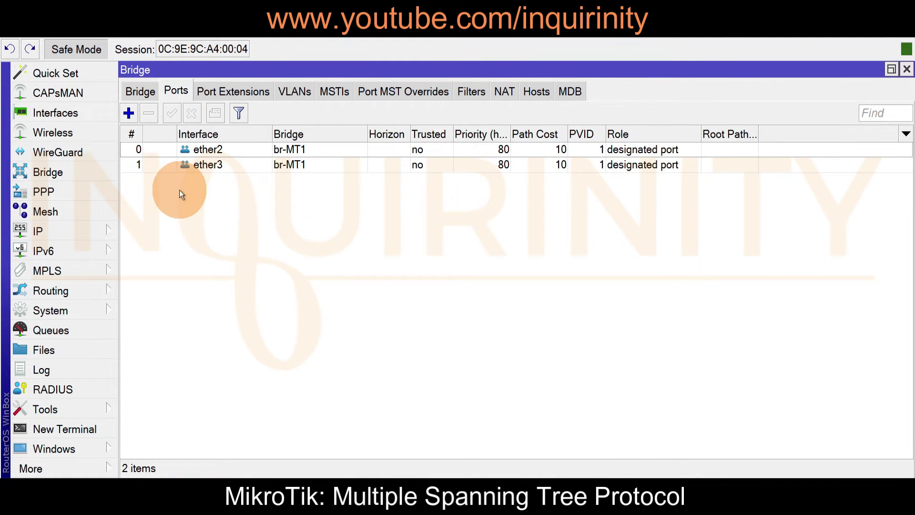
pyautogui.click(634, 148)
pyautogui.click(630, 164)
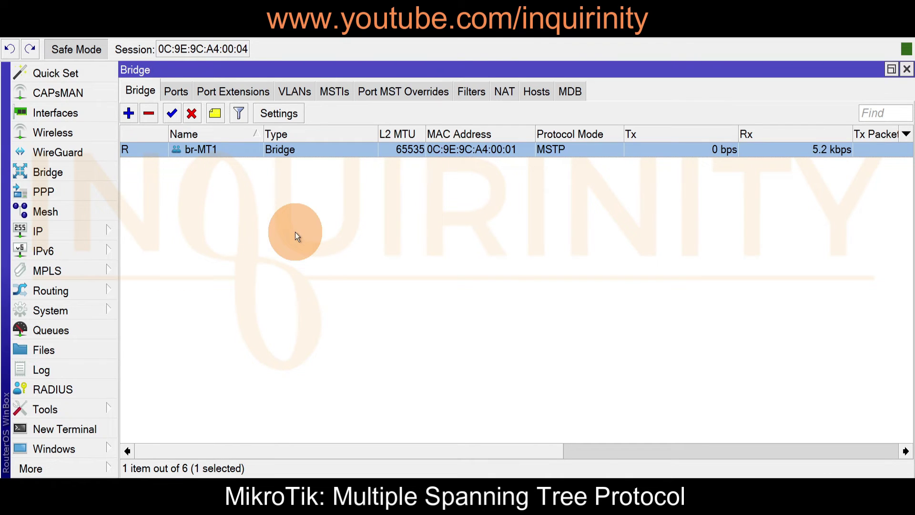
# On the first router, start a new MST instance for bridge br-MT1 with identifier 1 and priority 1000 hex
pyautogui.click(330, 95)
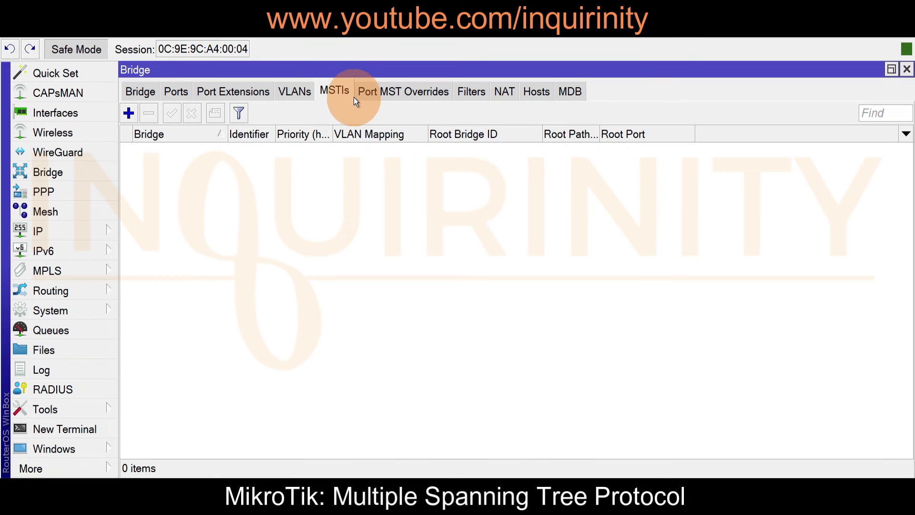
pyautogui.click(129, 114)
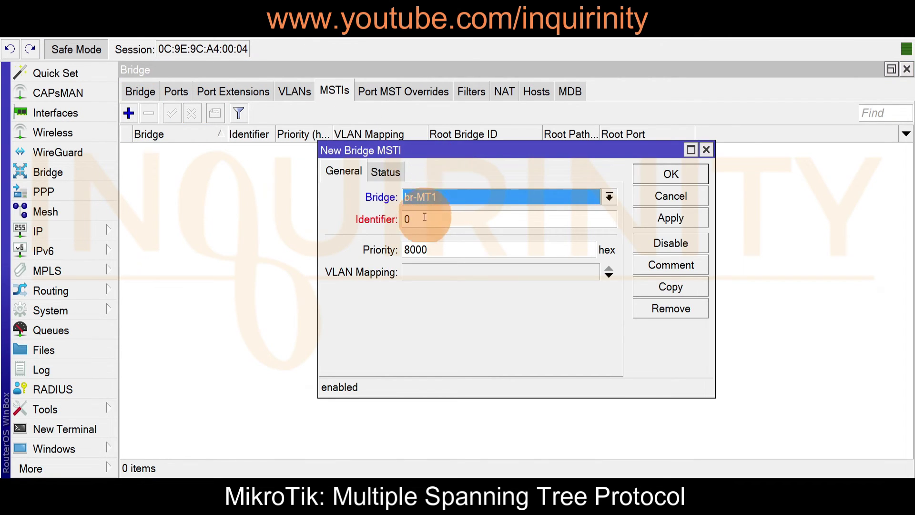
pyautogui.press('Tab')
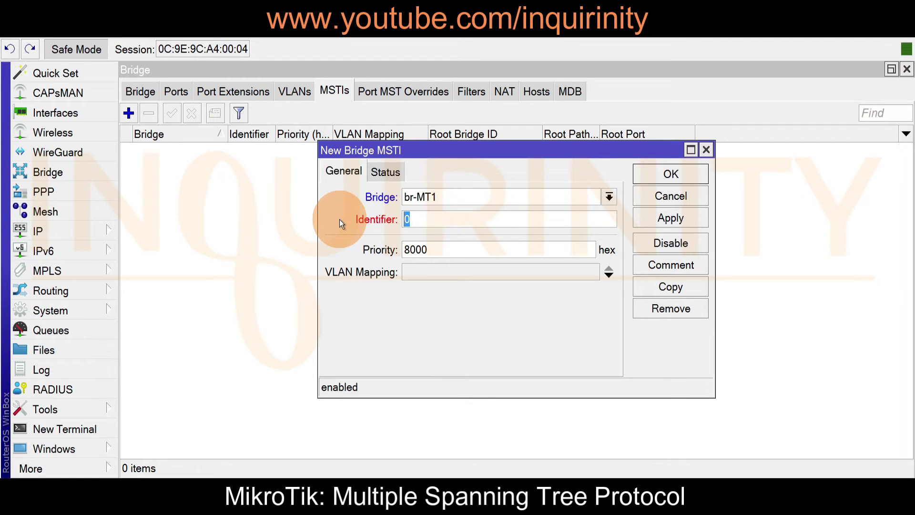
pyautogui.write('1')
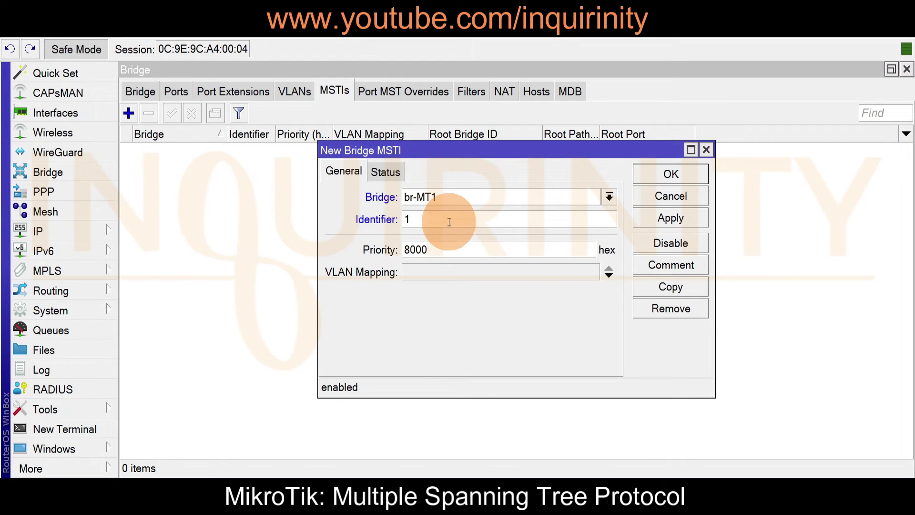
pyautogui.click(407, 252)
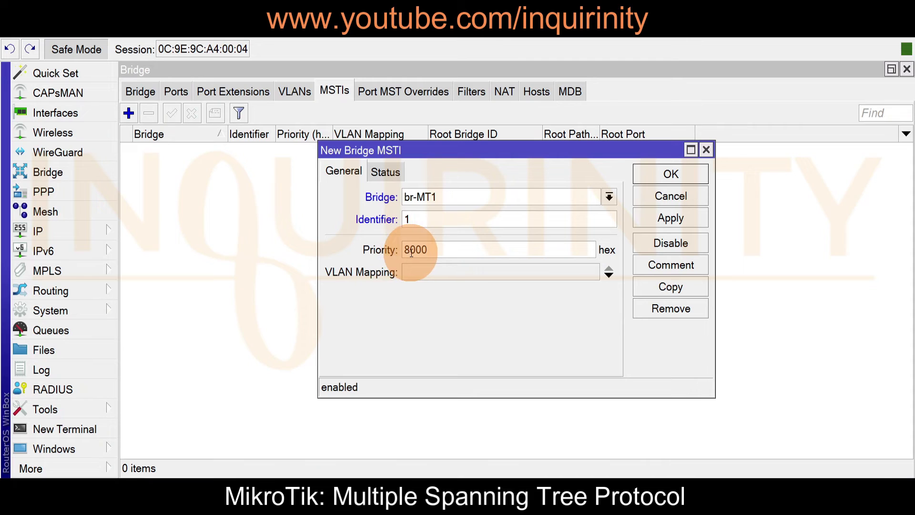
pyautogui.press('BackSpace')
pyautogui.write('1')
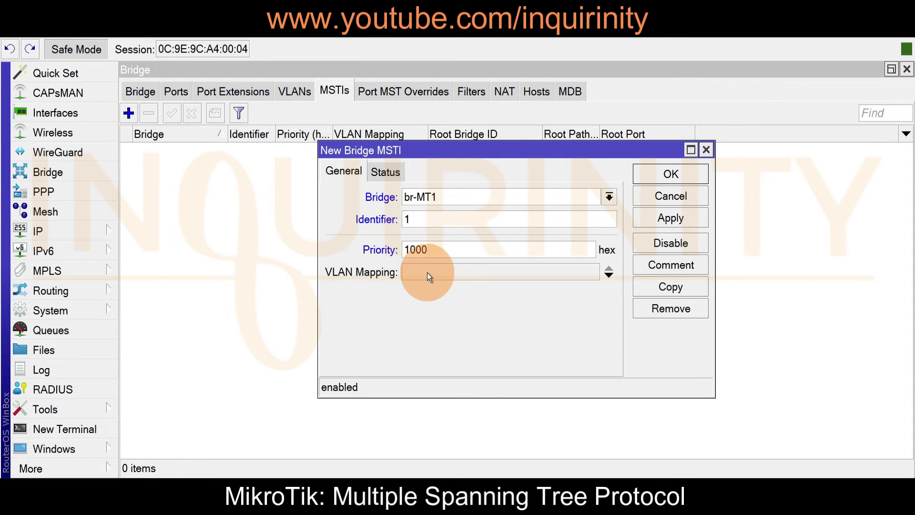
# Map VLANs 10 and 20 to the new instance 1 of br-MT1 and save it
pyautogui.click(432, 276)
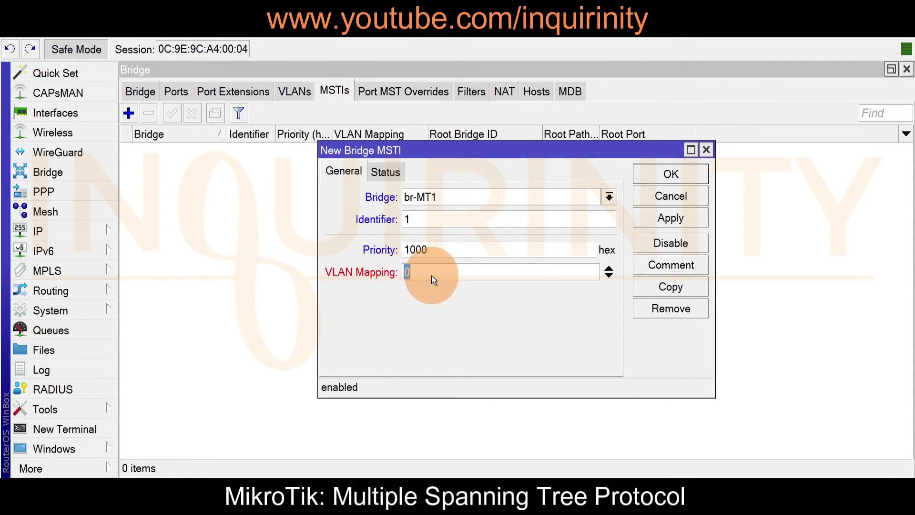
pyautogui.write('10')
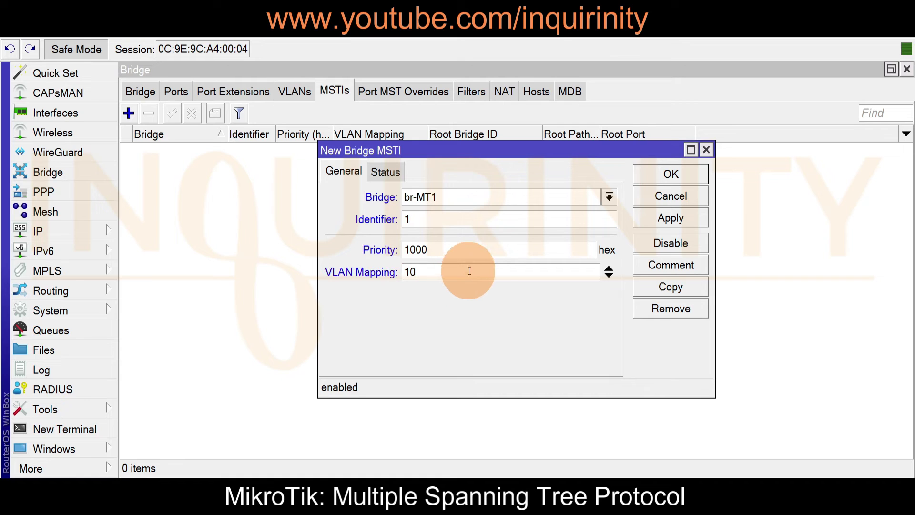
pyautogui.click(609, 281)
pyautogui.write('20')
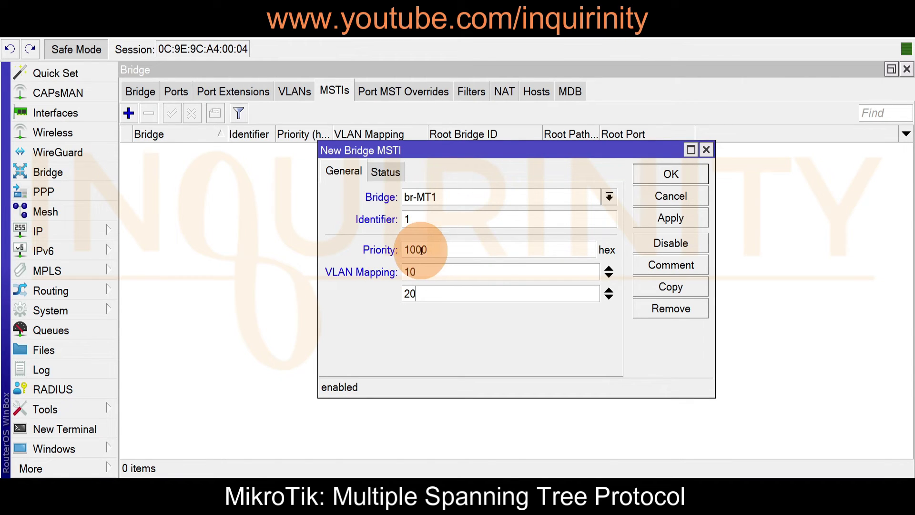
pyautogui.click(686, 222)
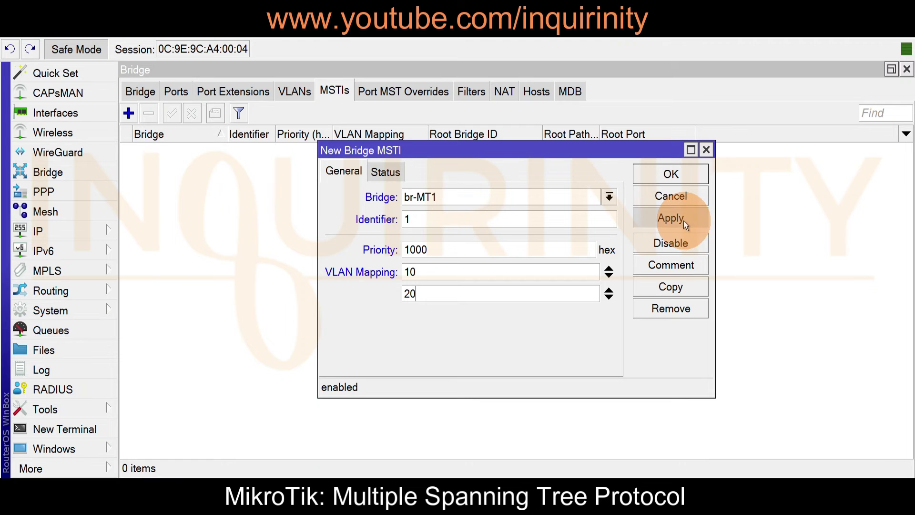
pyautogui.click(673, 175)
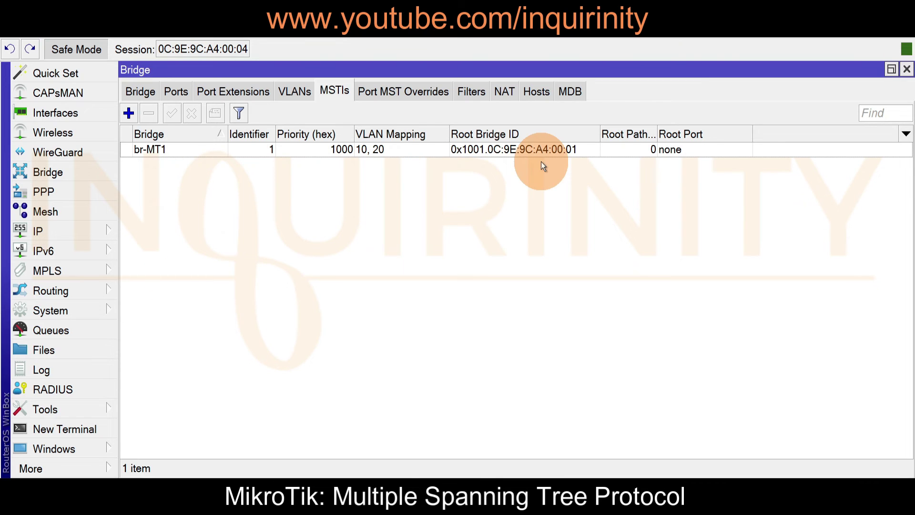
# Add a second MST instance on br-MT1 with identifier 2, priority 2000 hex and VLANs 30 and 40 mapped
pyautogui.click(129, 114)
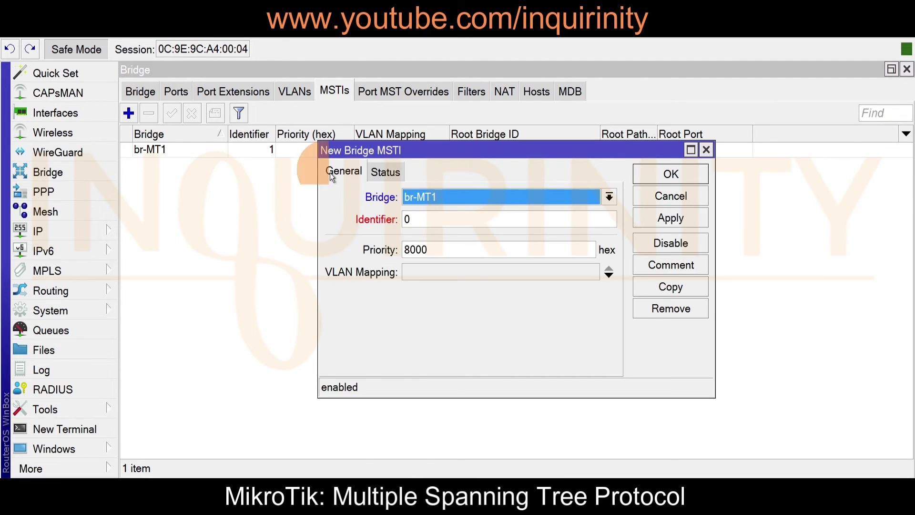
pyautogui.press('Tab')
pyautogui.write('2')
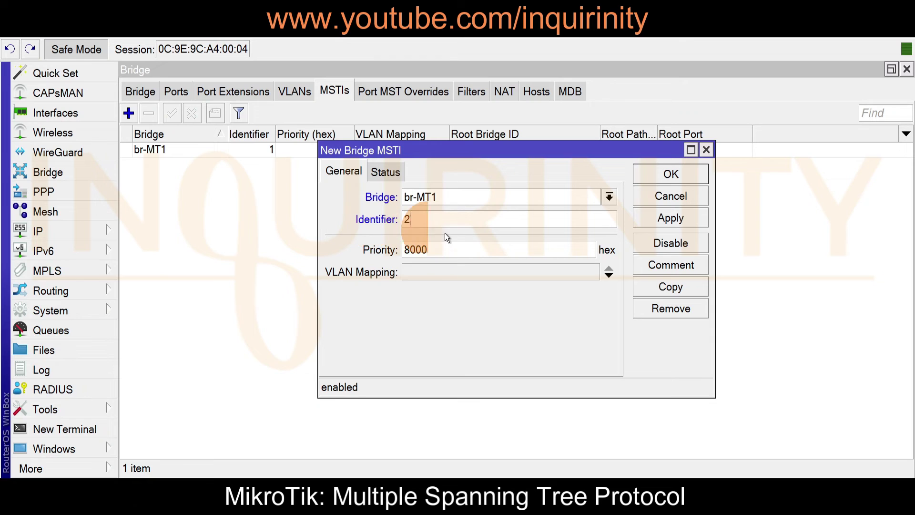
pyautogui.moveTo(411, 250); pyautogui.dragTo(389, 249)
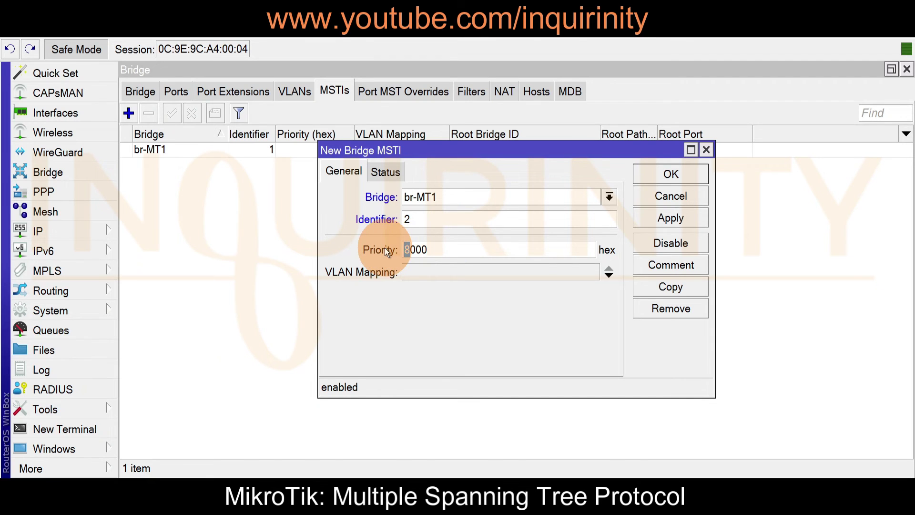
pyautogui.write('2')
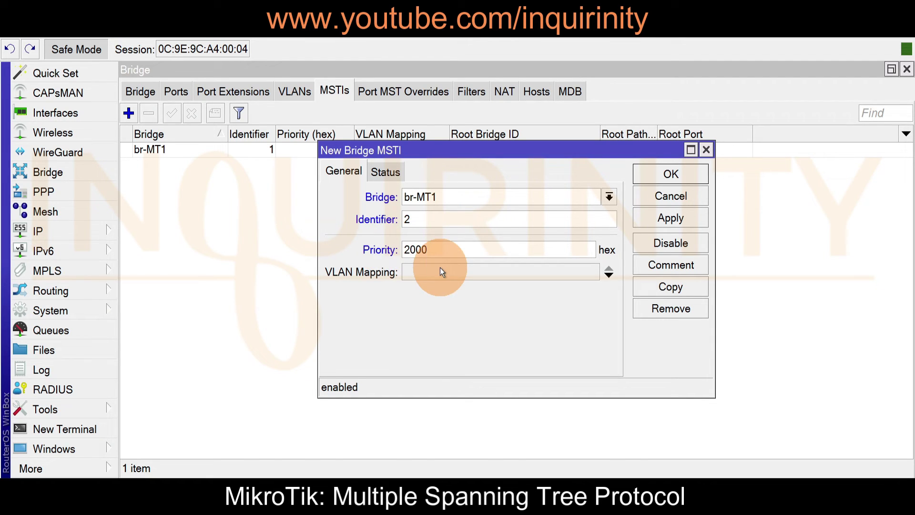
pyautogui.click(432, 272)
pyautogui.write('30')
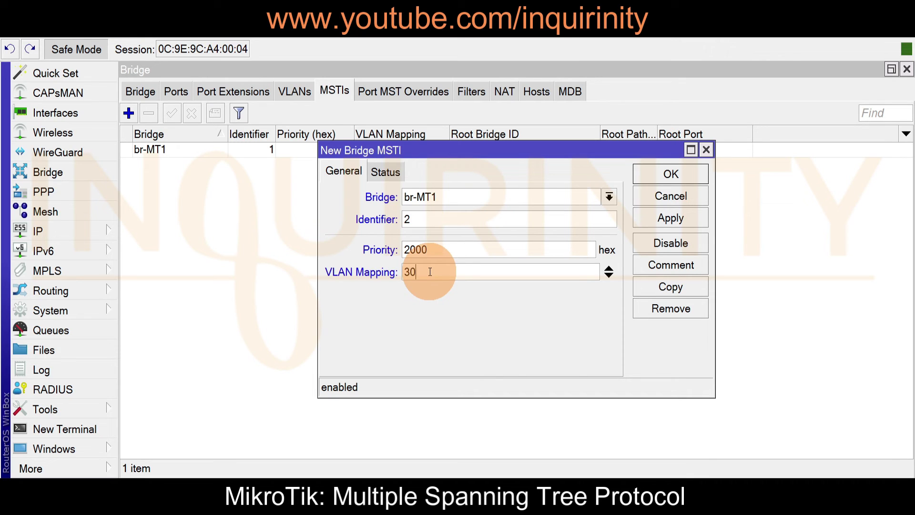
pyautogui.click(606, 279)
pyautogui.write('40')
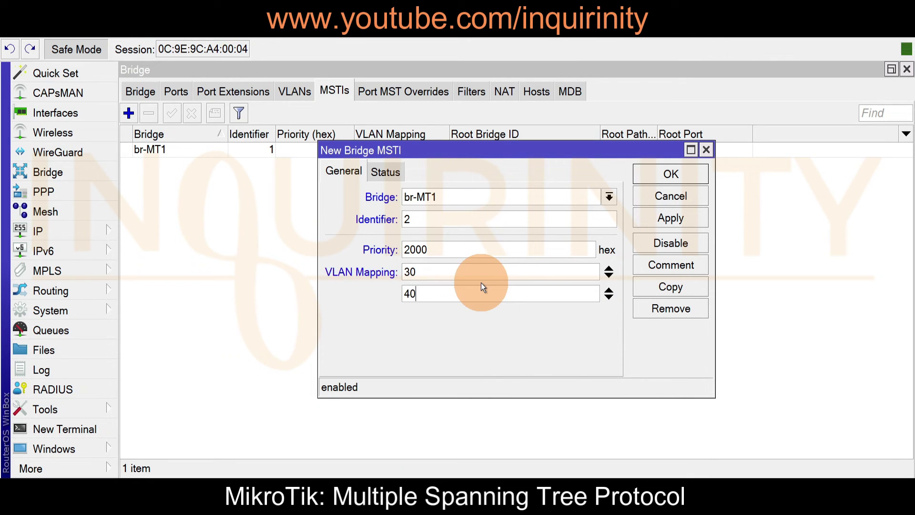
pyautogui.click(671, 175)
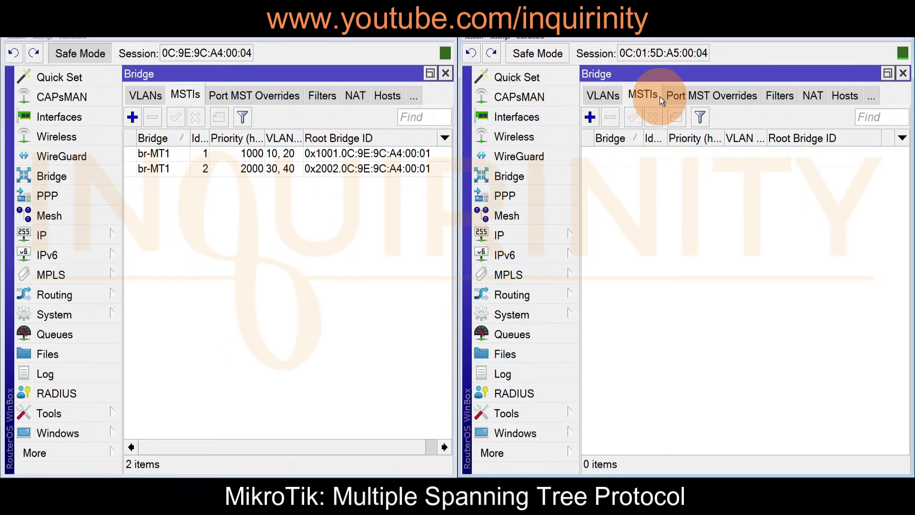
# On the second router, add an MST instance for br-MT2 with identifier 1, priority 2000 hex and VLANs 10 and 20
pyautogui.click(589, 122)
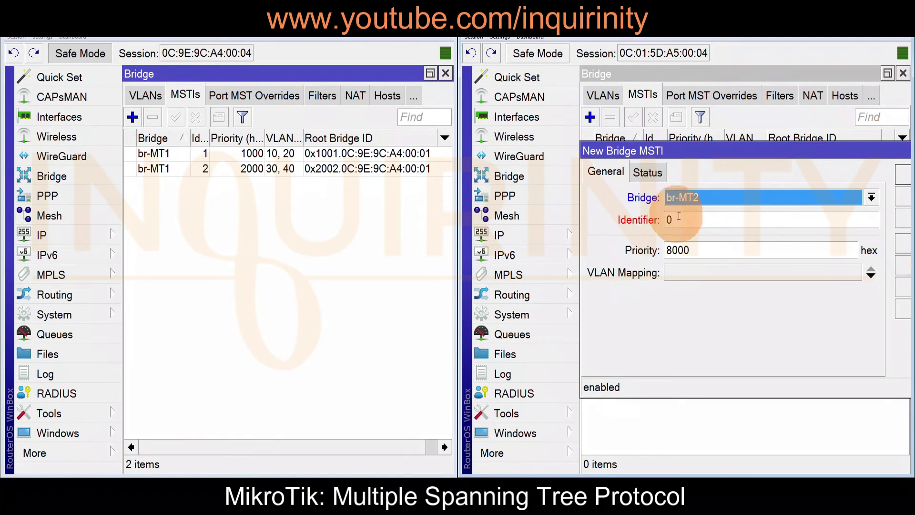
pyautogui.press('Tab')
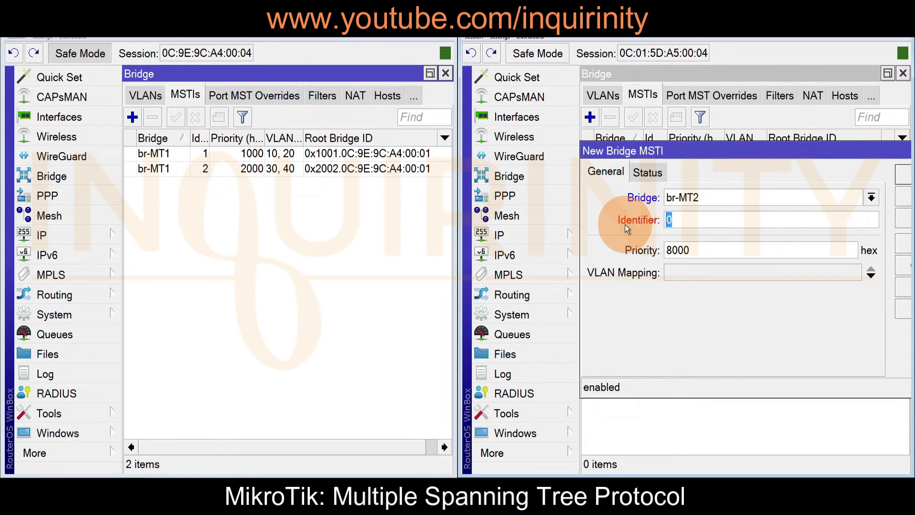
pyautogui.write('1')
pyautogui.moveTo(673, 251); pyautogui.dragTo(654, 253)
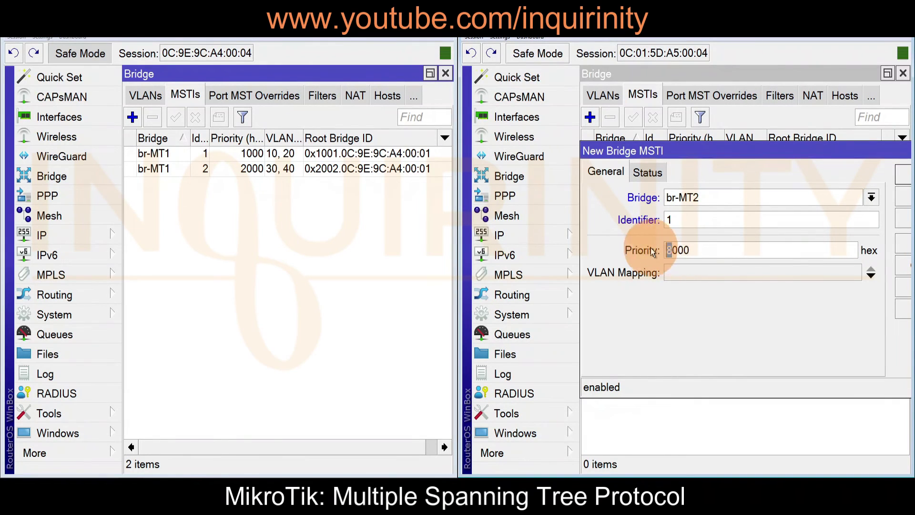
pyautogui.write('2')
pyautogui.click(679, 273)
pyautogui.write('1')
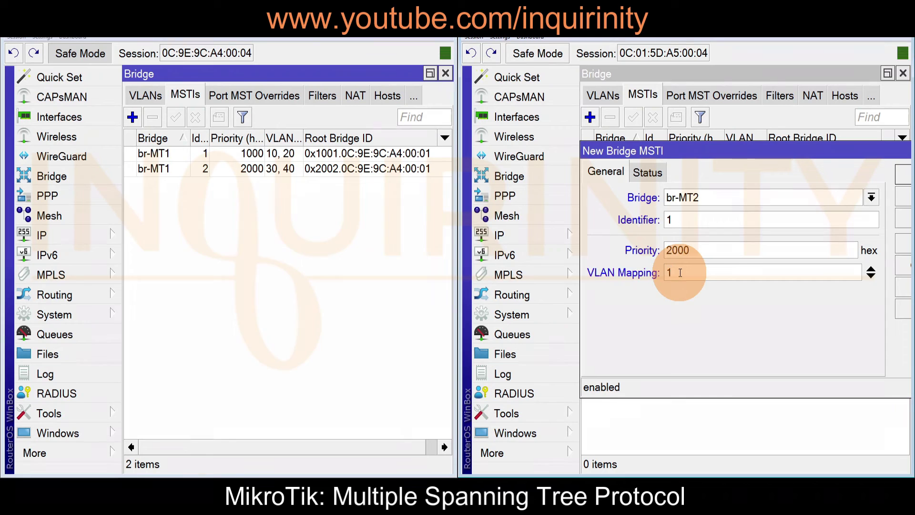
pyautogui.write('0')
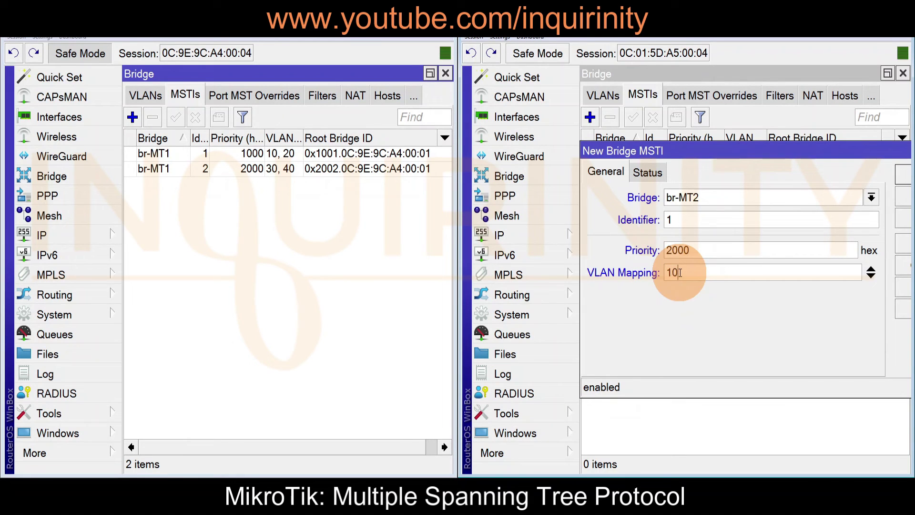
pyautogui.click(871, 278)
pyautogui.write('20')
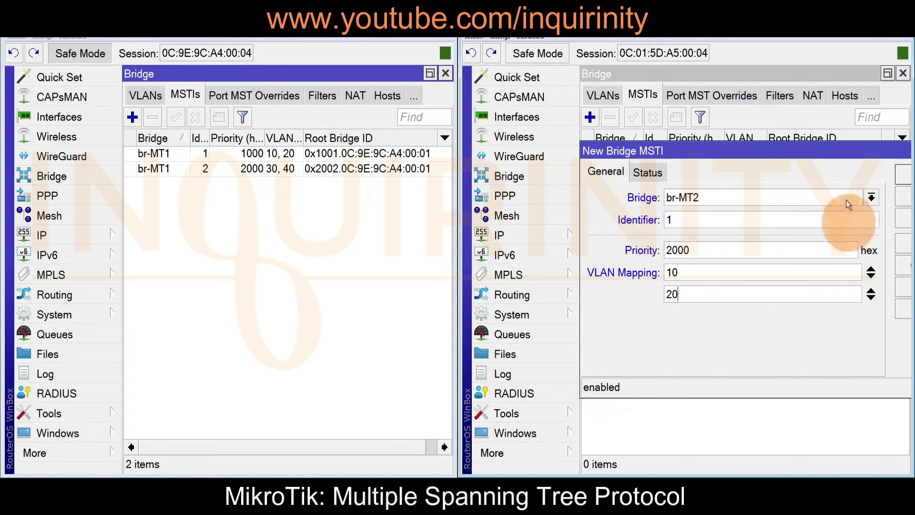
pyautogui.doubleClick(789, 151)
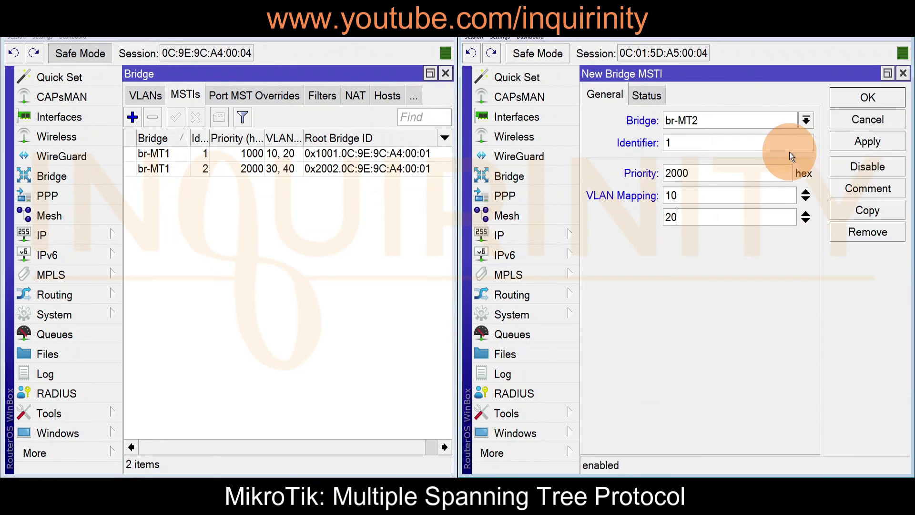
pyautogui.click(853, 97)
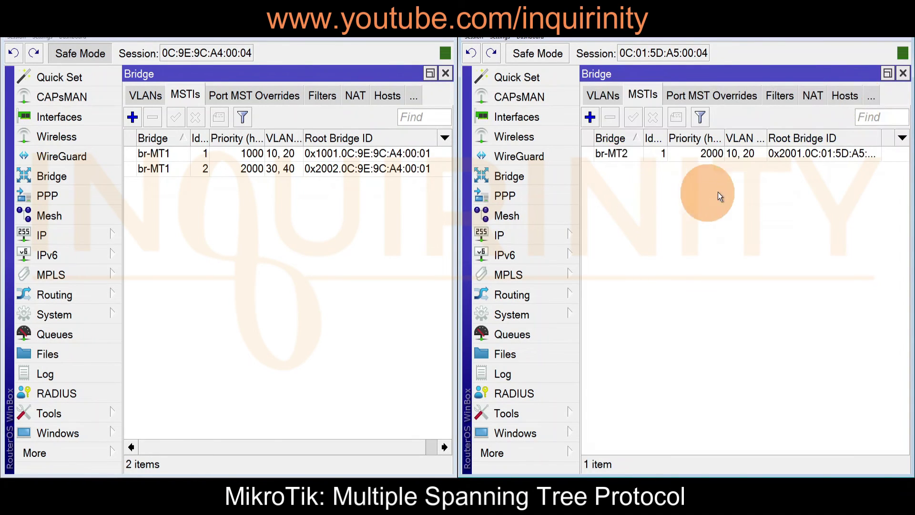
# Add another MST instance on br-MT2 with identifier 2, priority 1000 hex and VLANs 30 and 40 mapped
pyautogui.click(787, 156)
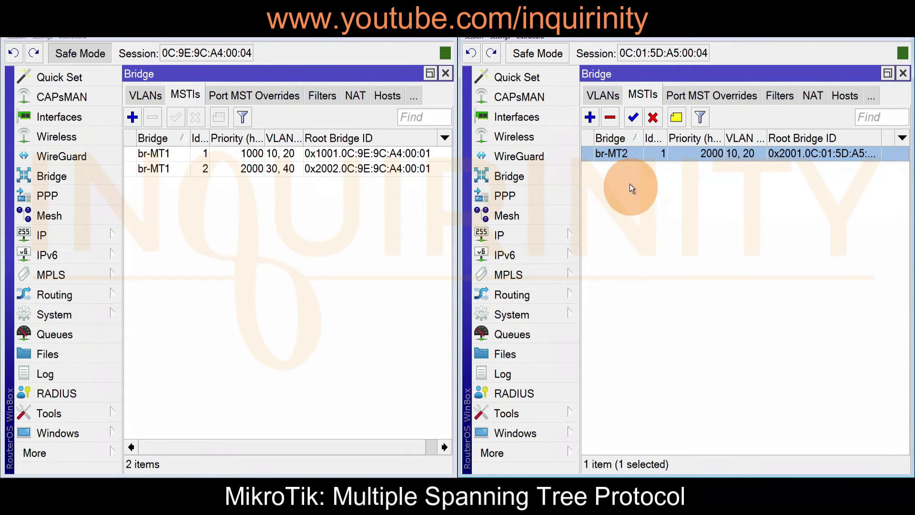
pyautogui.click(590, 118)
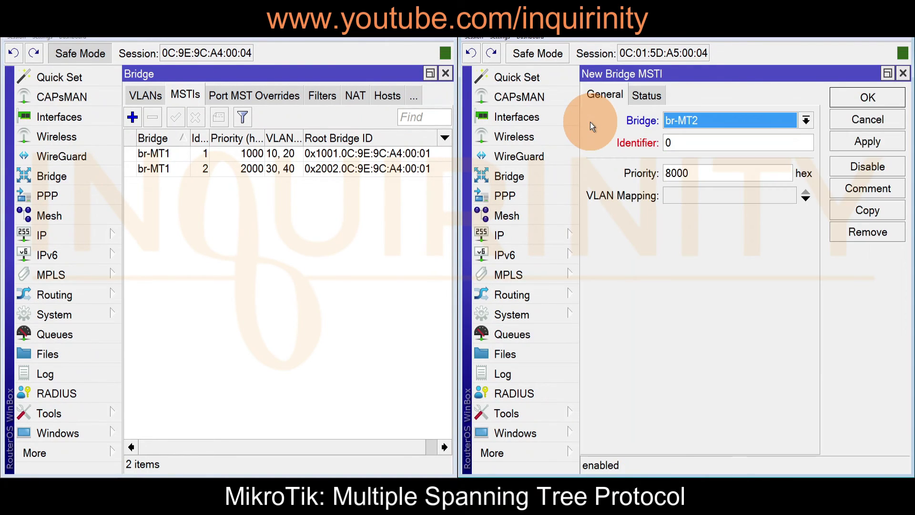
pyautogui.doubleClick(668, 141)
pyautogui.write('2')
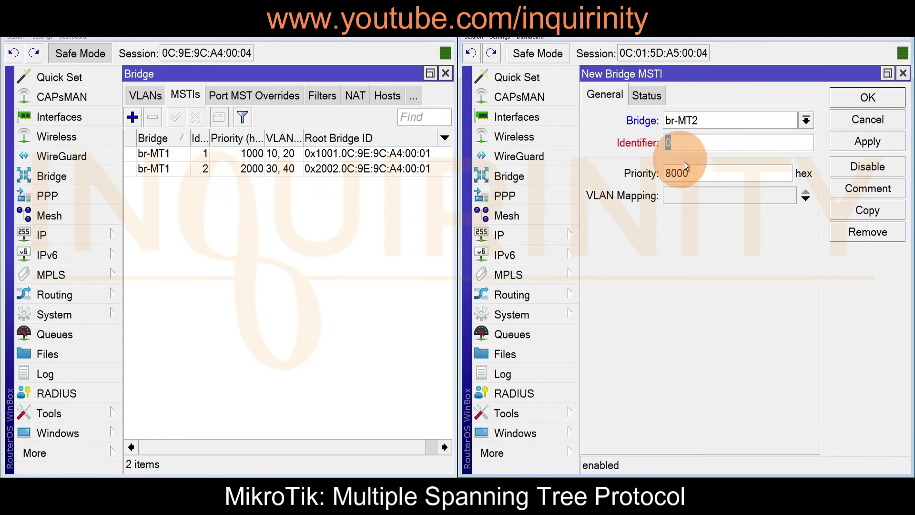
pyautogui.press('Delete')
pyautogui.write('1')
pyautogui.click(678, 196)
pyautogui.write('30')
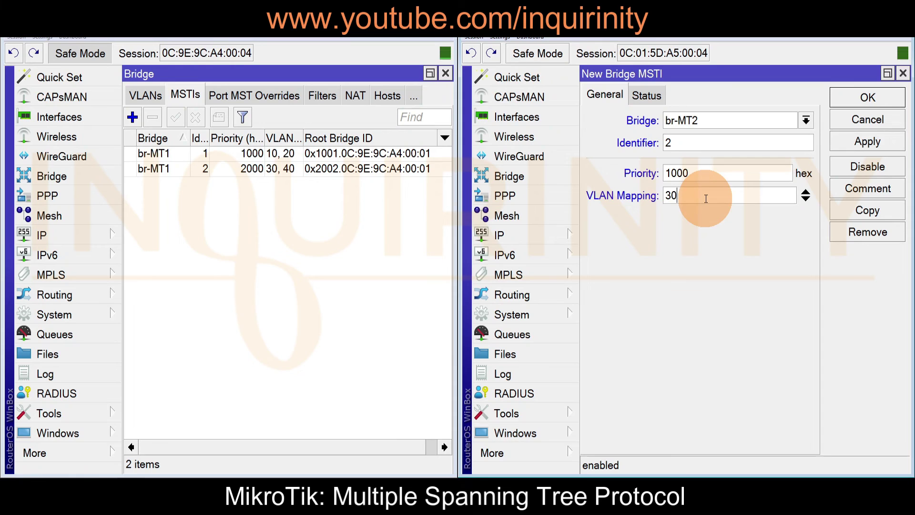
pyautogui.click(806, 199)
pyautogui.write('40')
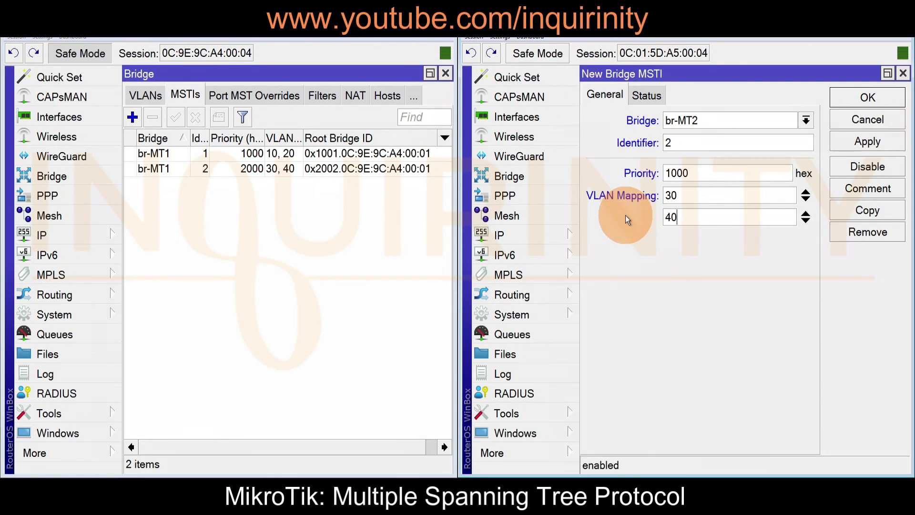
pyautogui.click(862, 147)
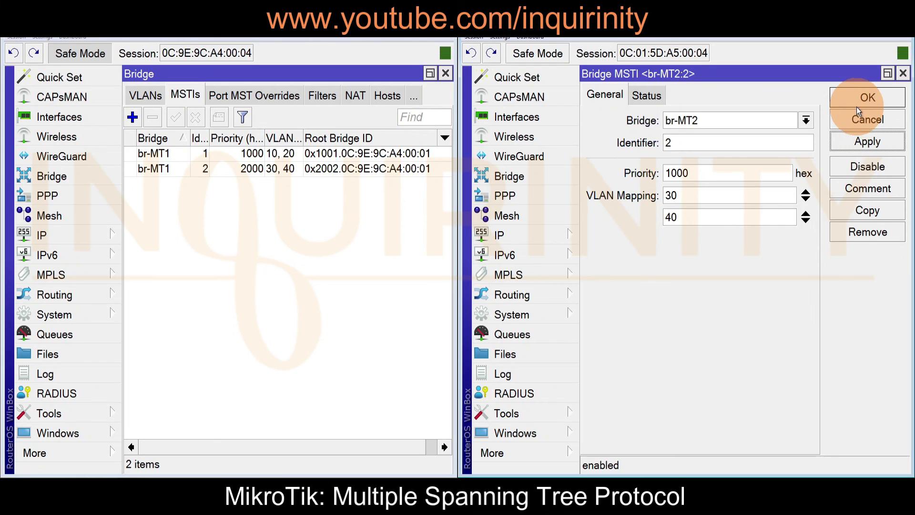
pyautogui.click(857, 100)
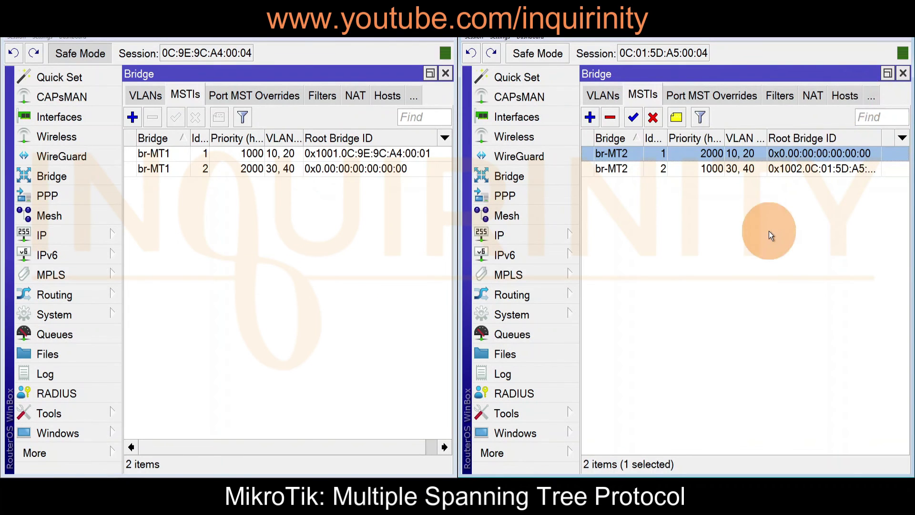
# On the first router, check the root bridge status of MST instance 1 on br-MT1
pyautogui.click(769, 232)
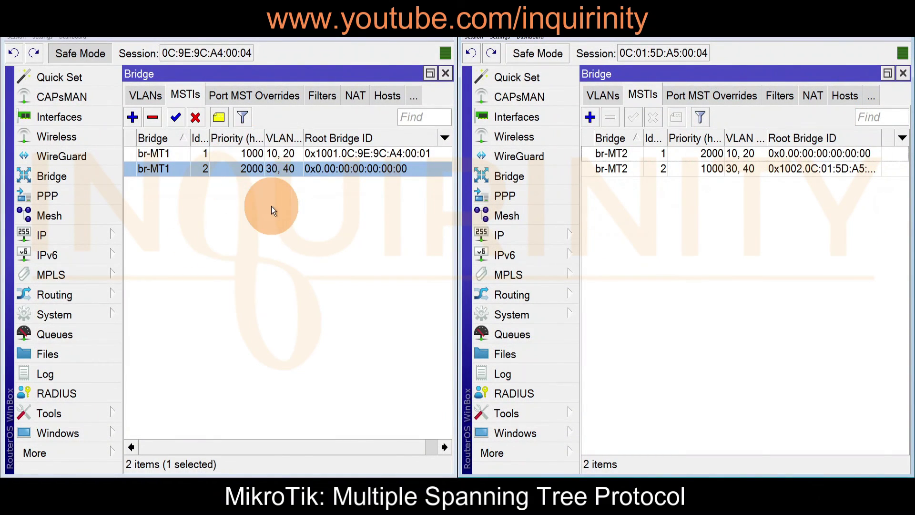
pyautogui.click(150, 157)
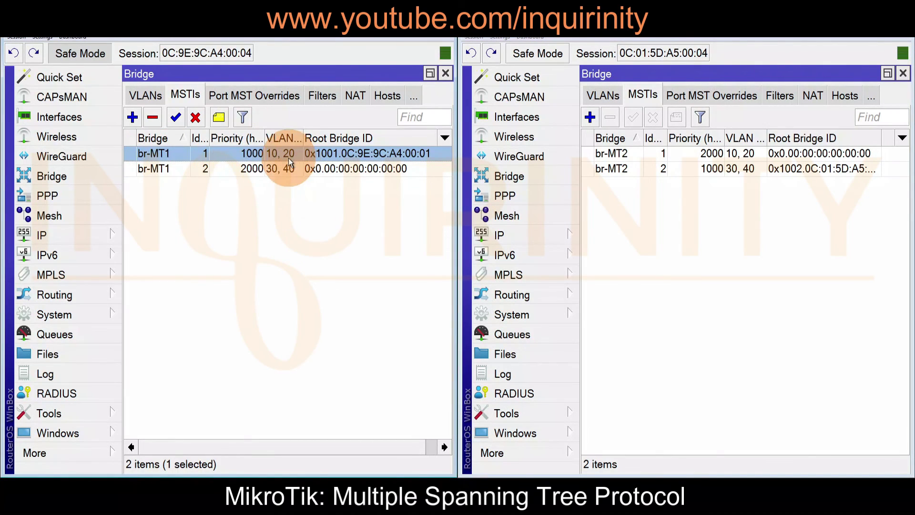
pyautogui.doubleClick(169, 154)
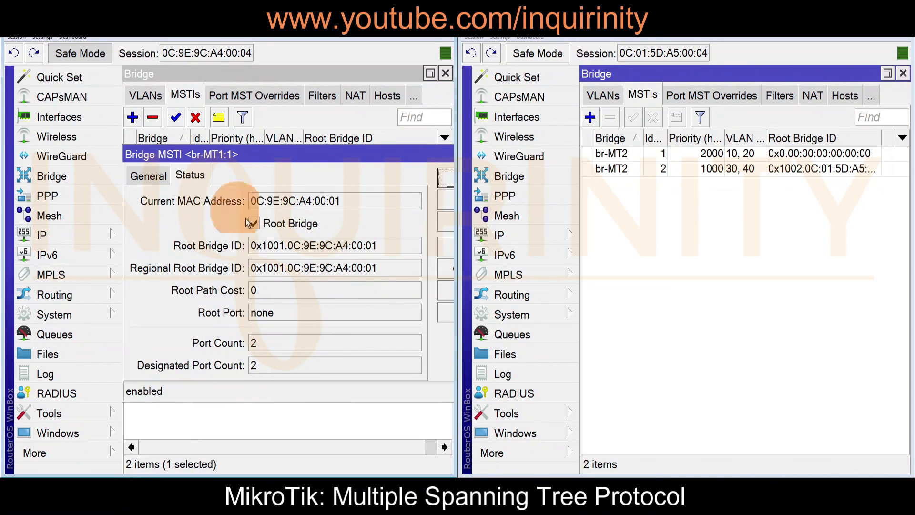
pyautogui.moveTo(303, 150); pyautogui.dragTo(359, 69)
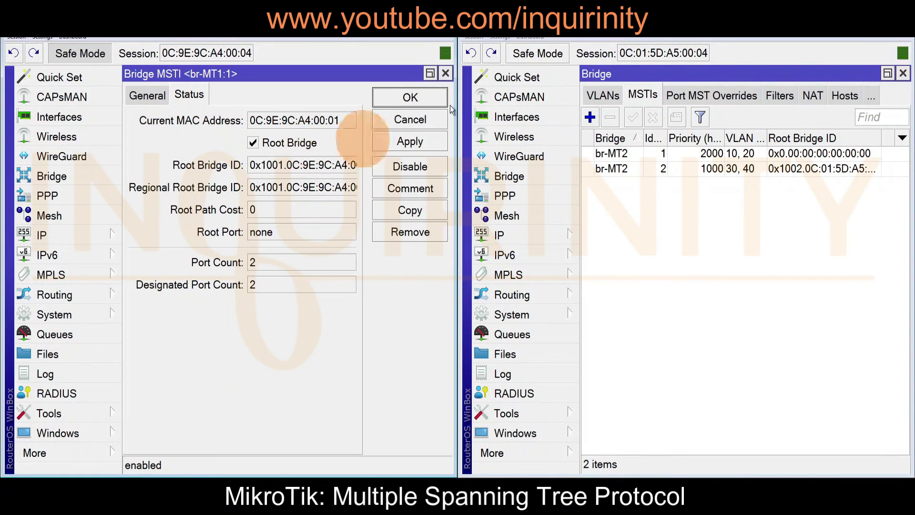
pyautogui.click(410, 96)
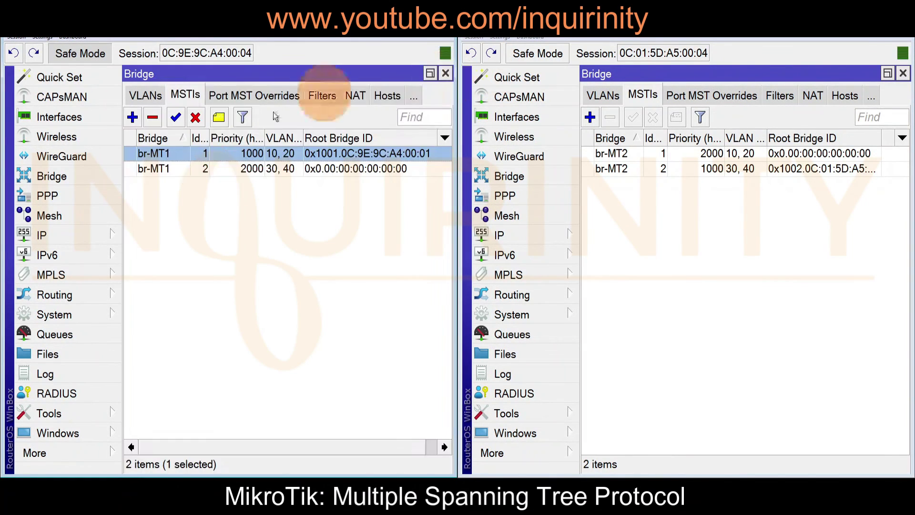
# Check the status of MST instance 2 on br-MT1, examining its regional root bridge ID and root port
pyautogui.click(280, 173)
pyautogui.doubleClick(160, 172)
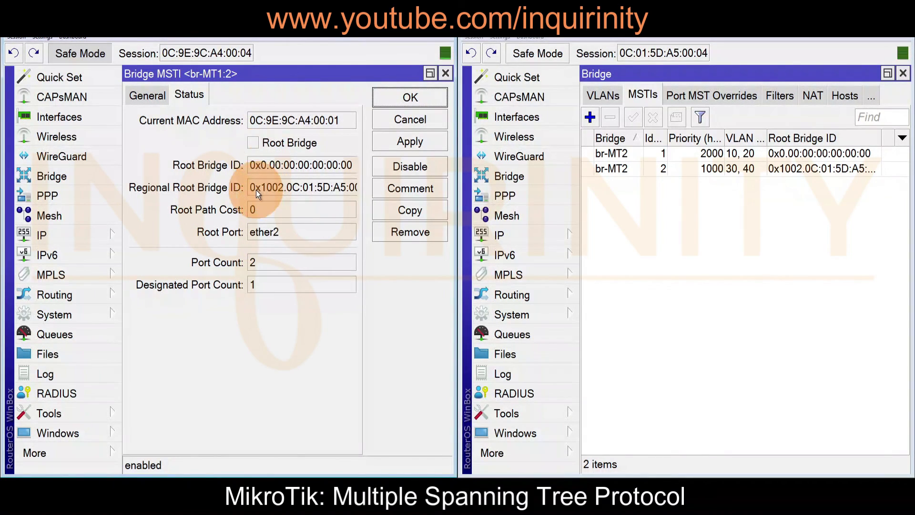
pyautogui.moveTo(287, 189); pyautogui.dragTo(362, 190)
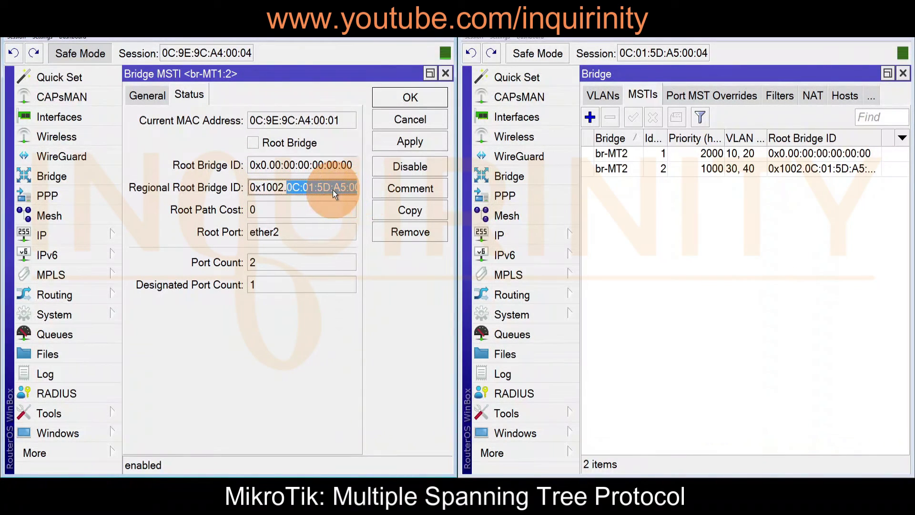
pyautogui.click(412, 95)
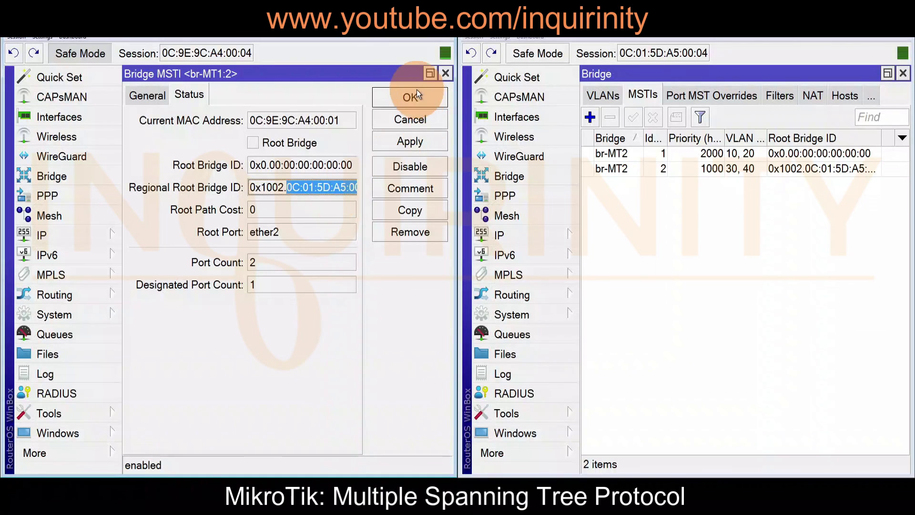
# On the second router, check the root bridge and root port status of br-MT2's MST instance 1, then open instance 2
pyautogui.click(614, 219)
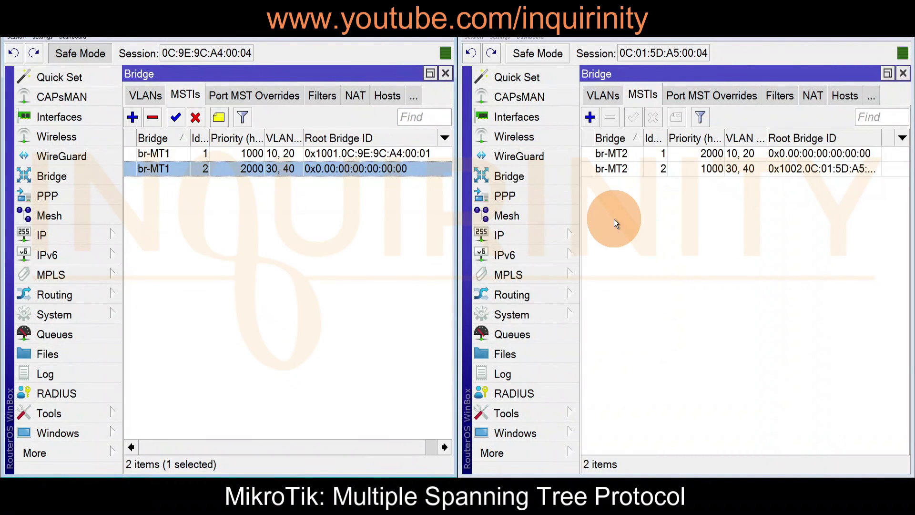
pyautogui.doubleClick(617, 154)
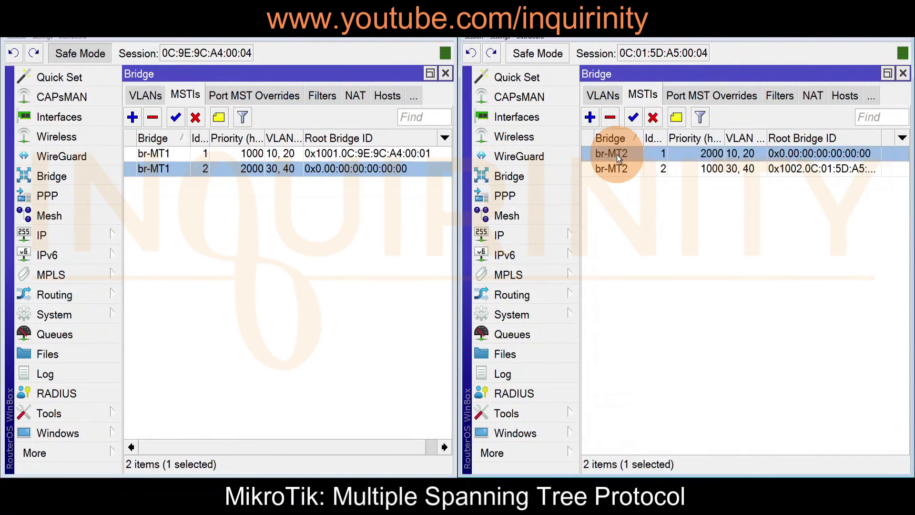
pyautogui.click(647, 96)
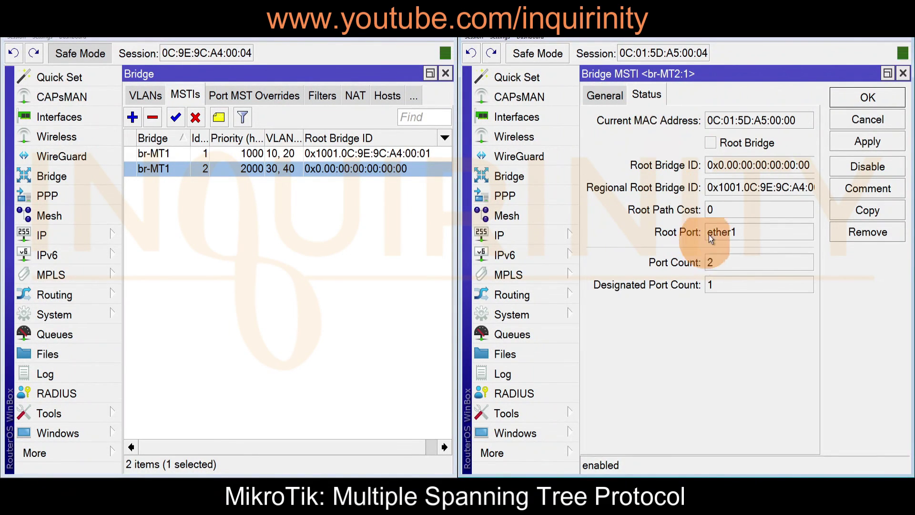
pyautogui.click(848, 120)
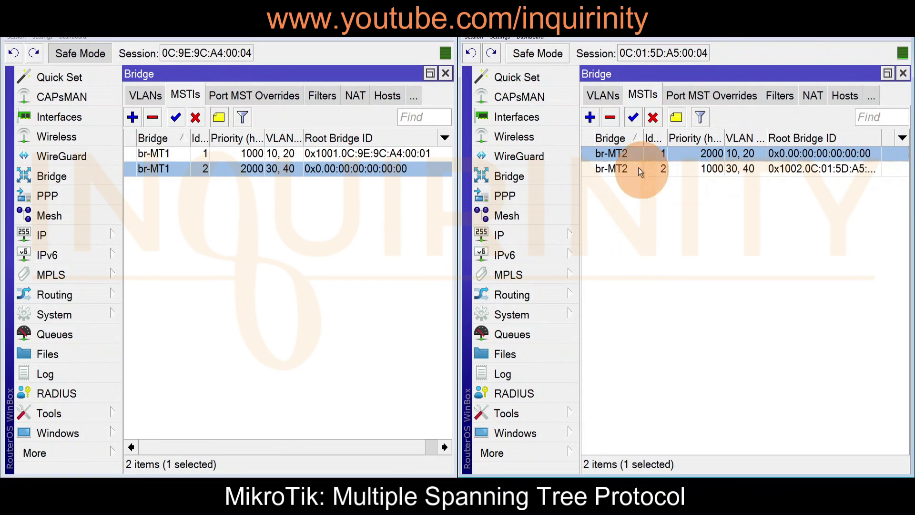
pyautogui.doubleClick(616, 171)
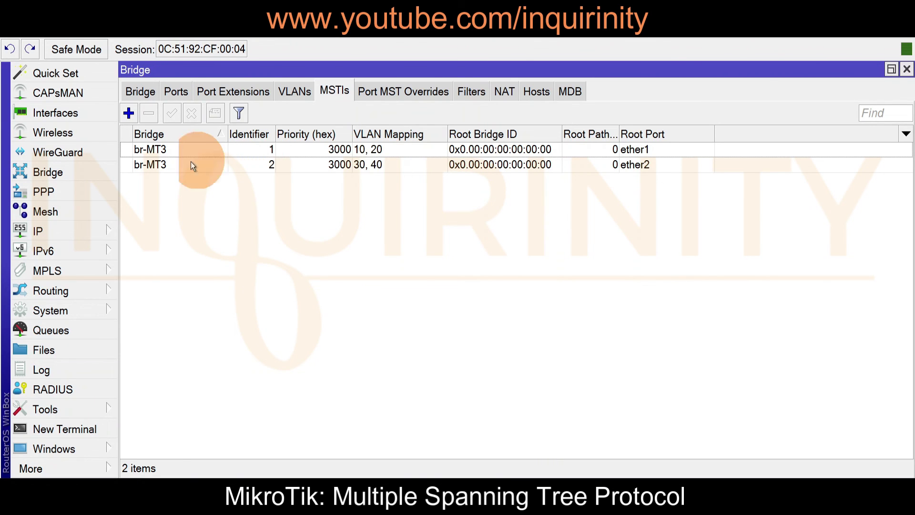
# On the third router, check the regional root bridge and root port status of br-MT3's MST instances 1 and 2
pyautogui.click(167, 165)
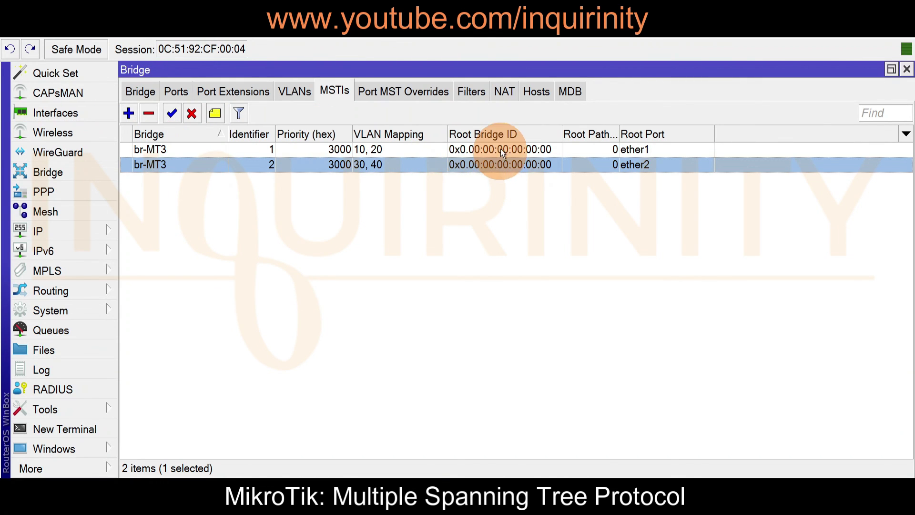
pyautogui.doubleClick(175, 151)
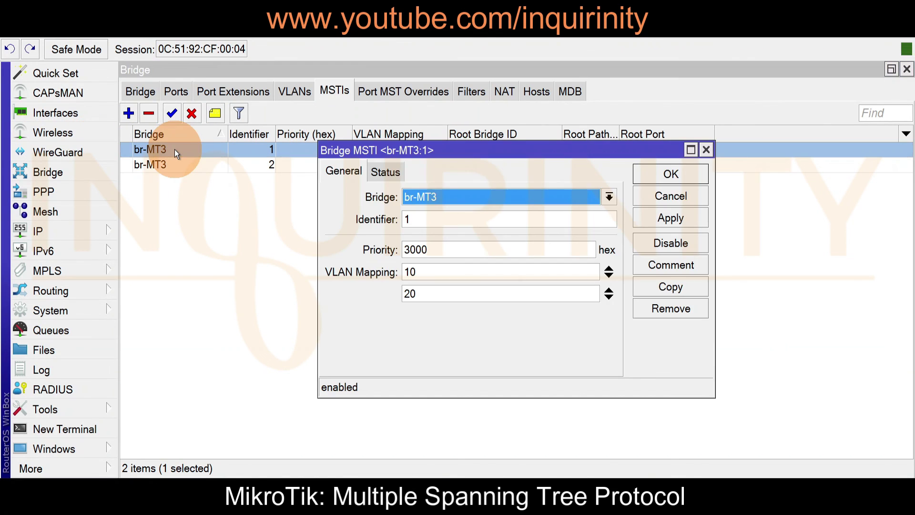
pyautogui.click(387, 174)
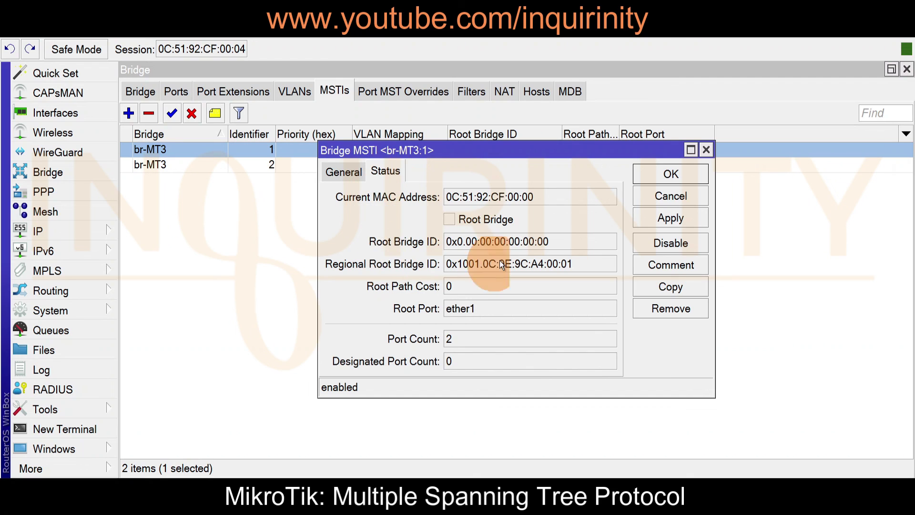
pyautogui.click(686, 174)
pyautogui.doubleClick(148, 165)
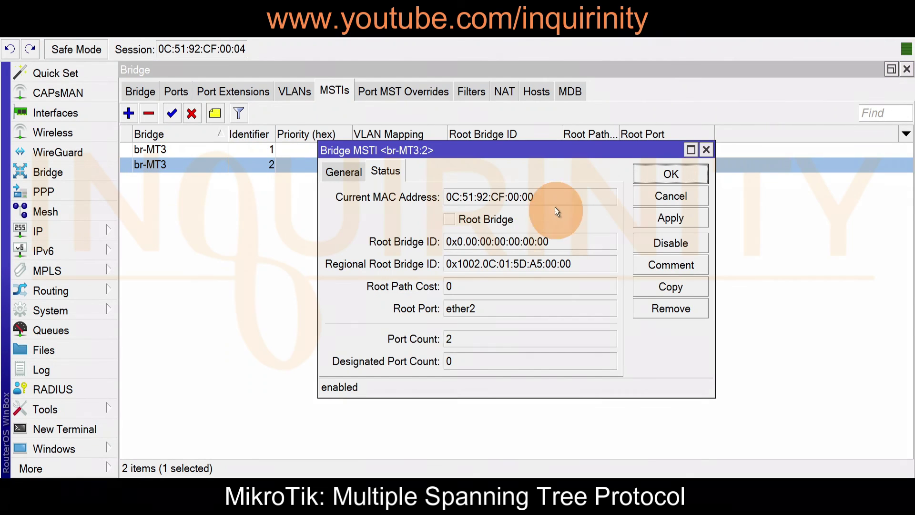